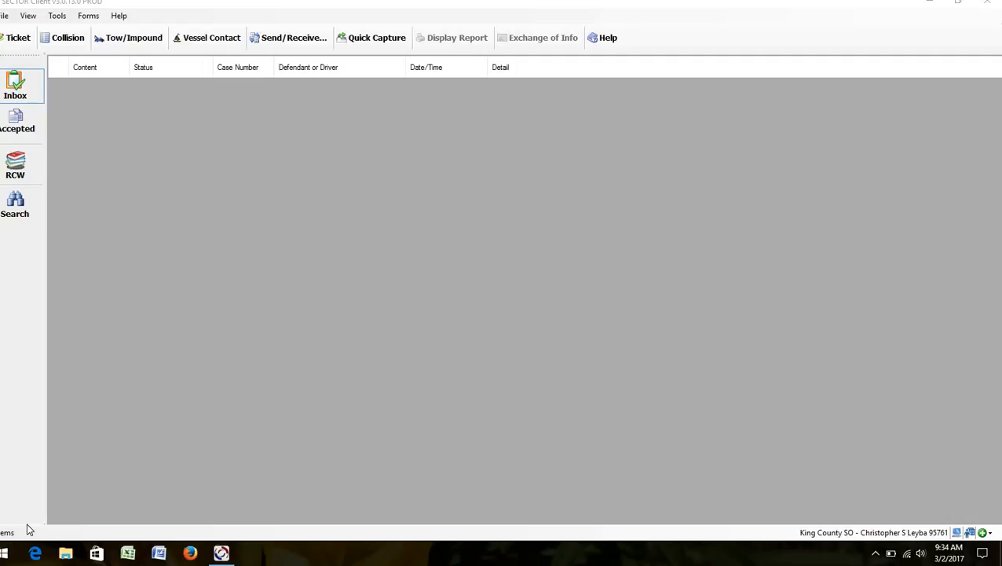
Open the officer profile and view its application settings
left_click(28, 17)
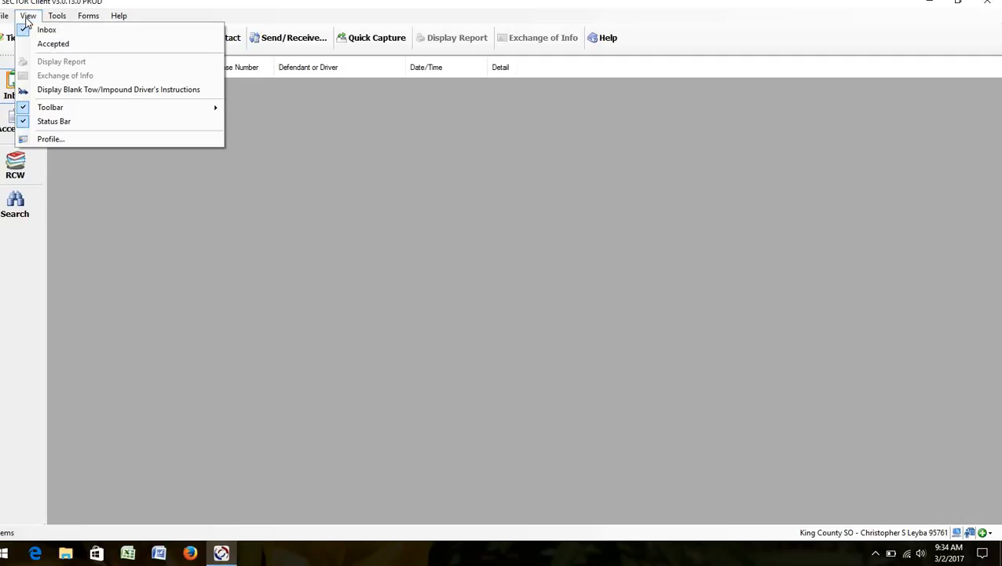
left_click(65, 140)
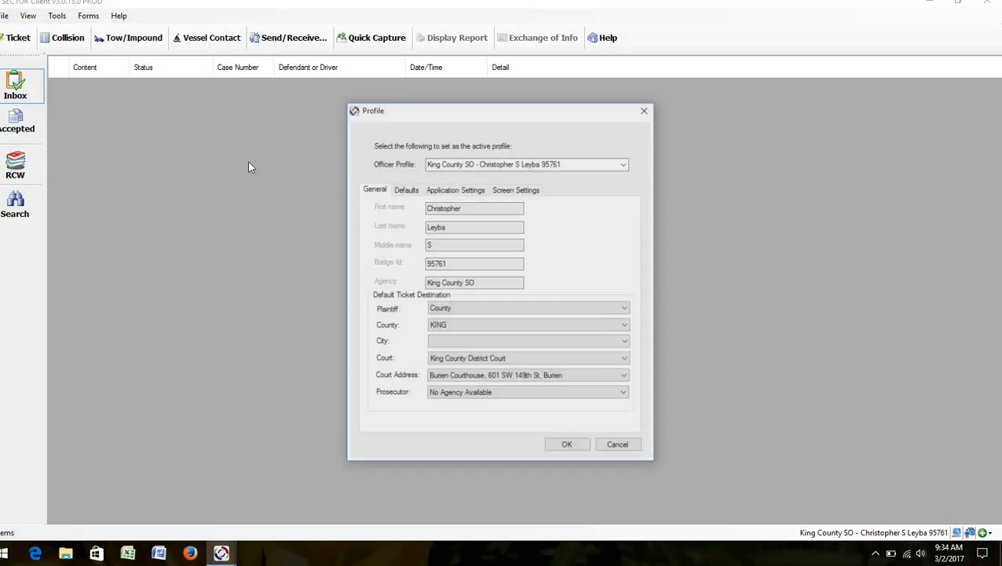
left_click(462, 192)
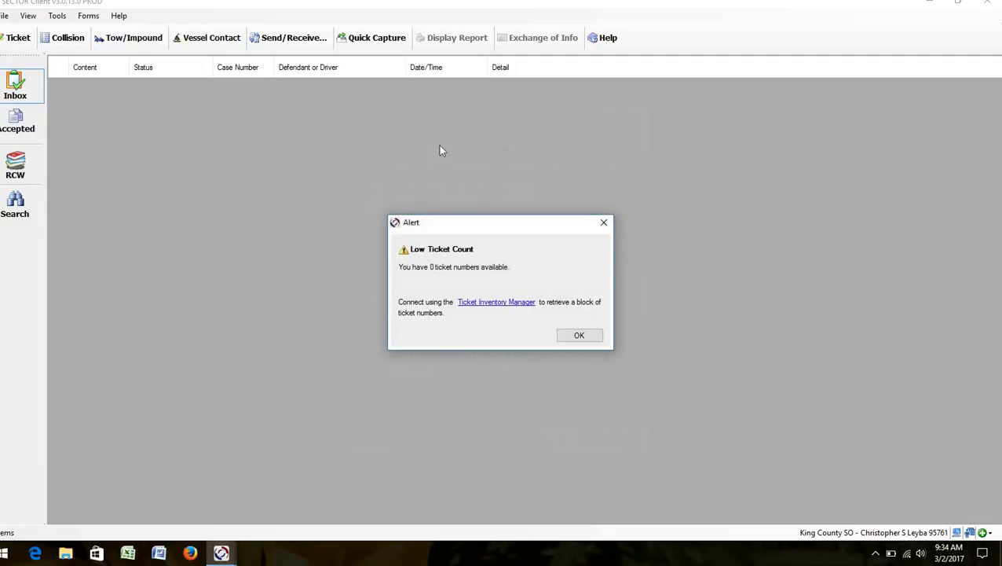
Dismiss the low ticket count alert, then view a blank Quick Capture form and discard it
key("Return")
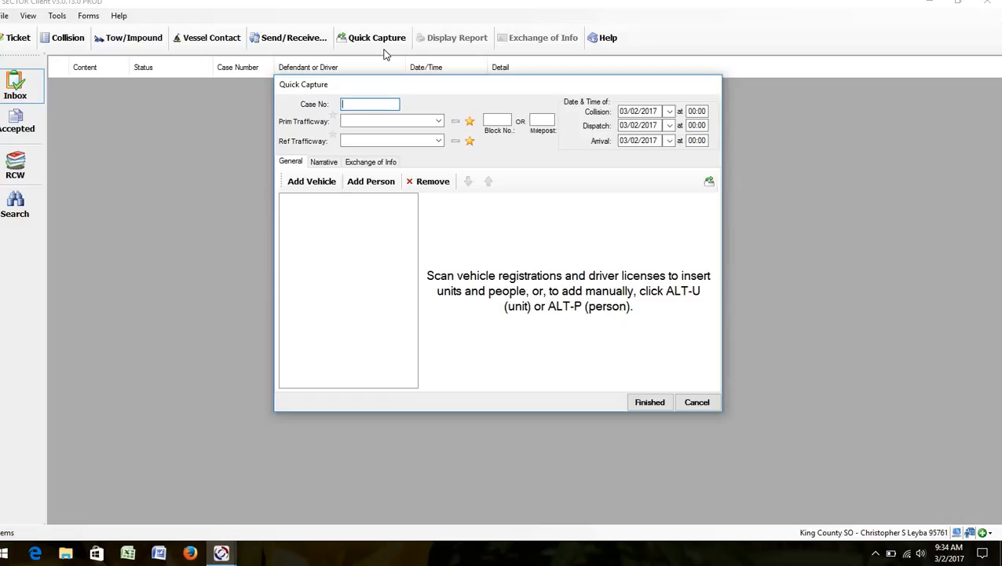
left_click(695, 402)
left_click(523, 321)
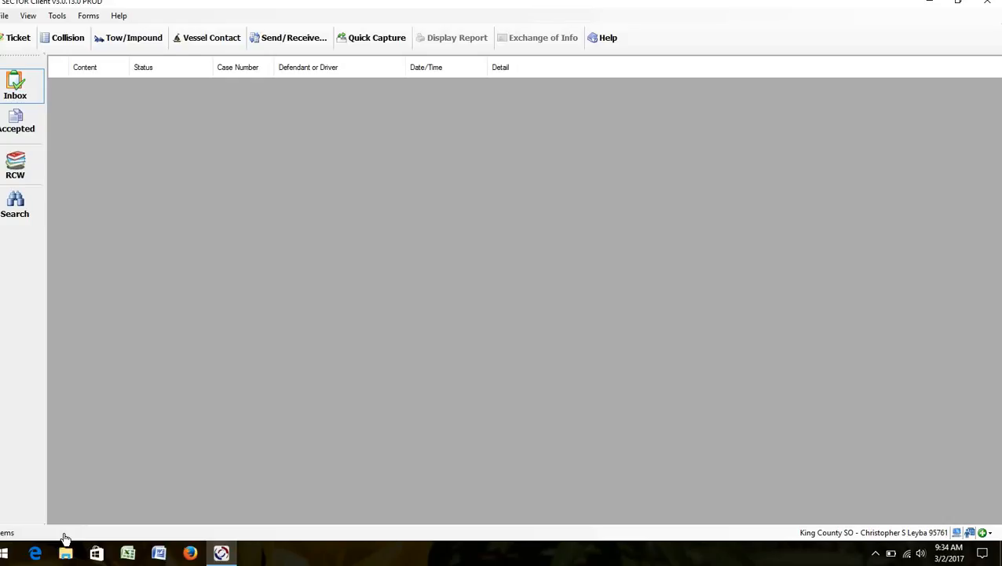
Search Windows for "device m" and open Device Manager
left_click(4, 553)
type("devie ma")
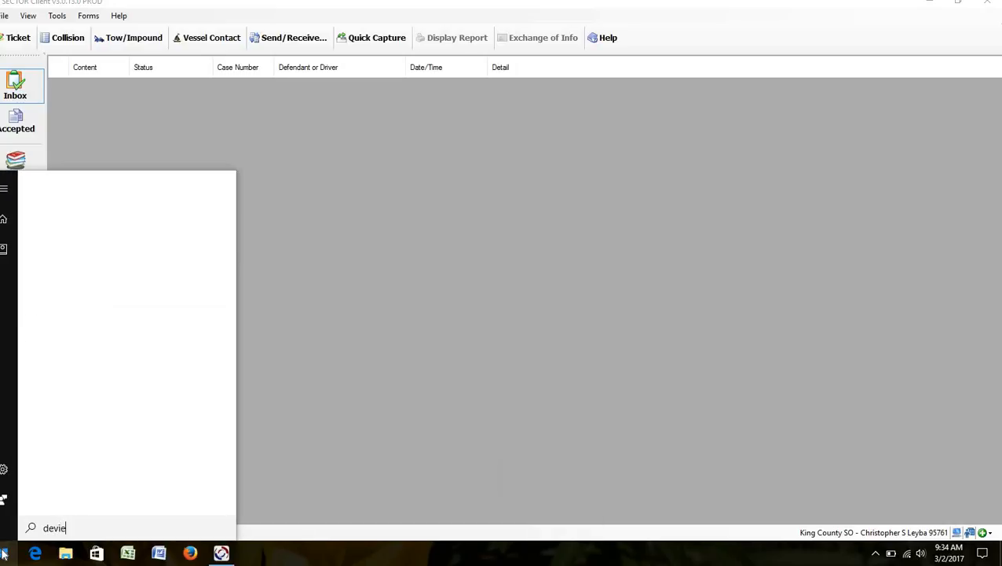
key("BackSpace")
key("BackSpace")
key("BackSpace")
key("BackSpace")
type("ce m")
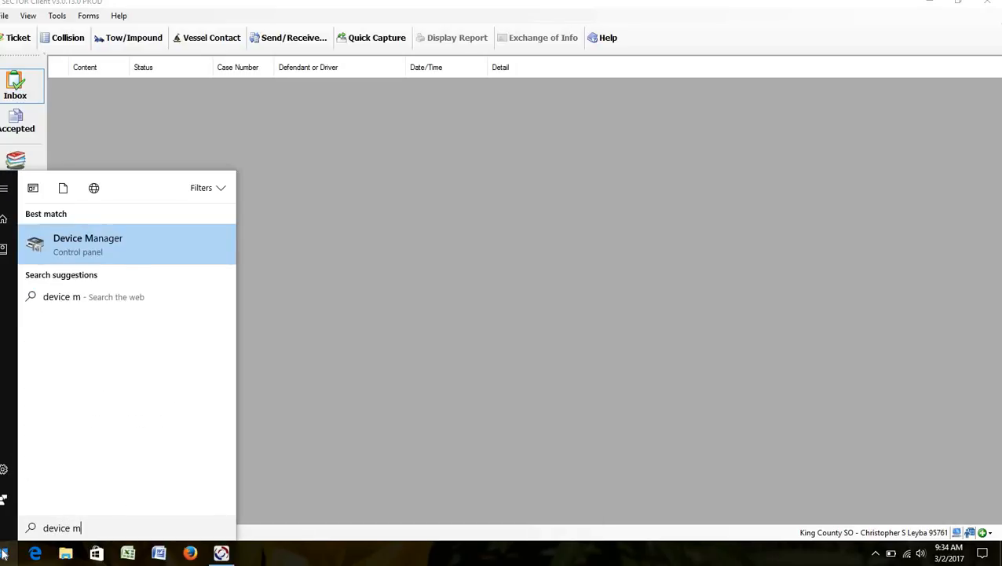
left_click(110, 242)
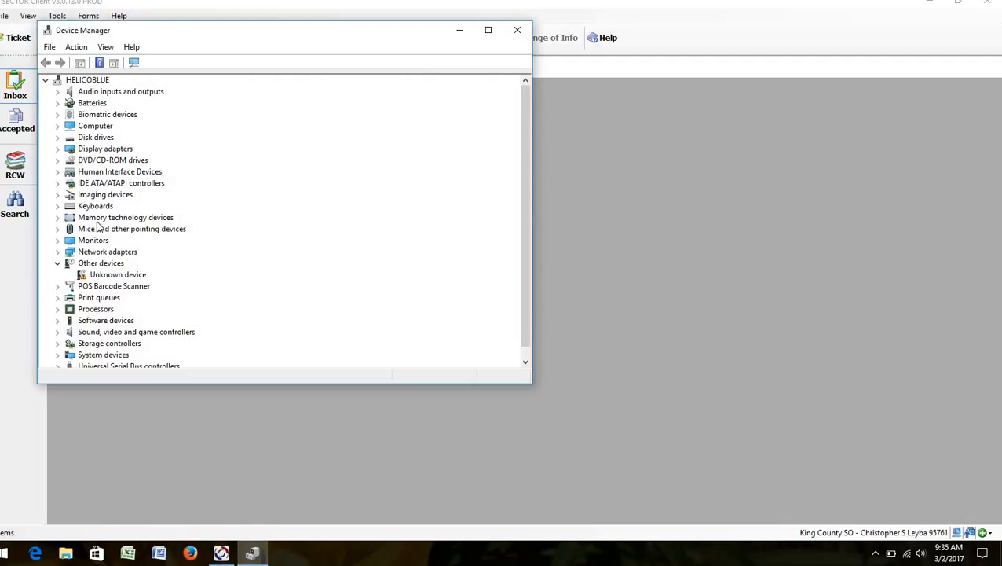
Expand the Human Interface Devices and POS Barcode Scanner categories and open the properties of the POS HID Barcode scanner
left_click(59, 172)
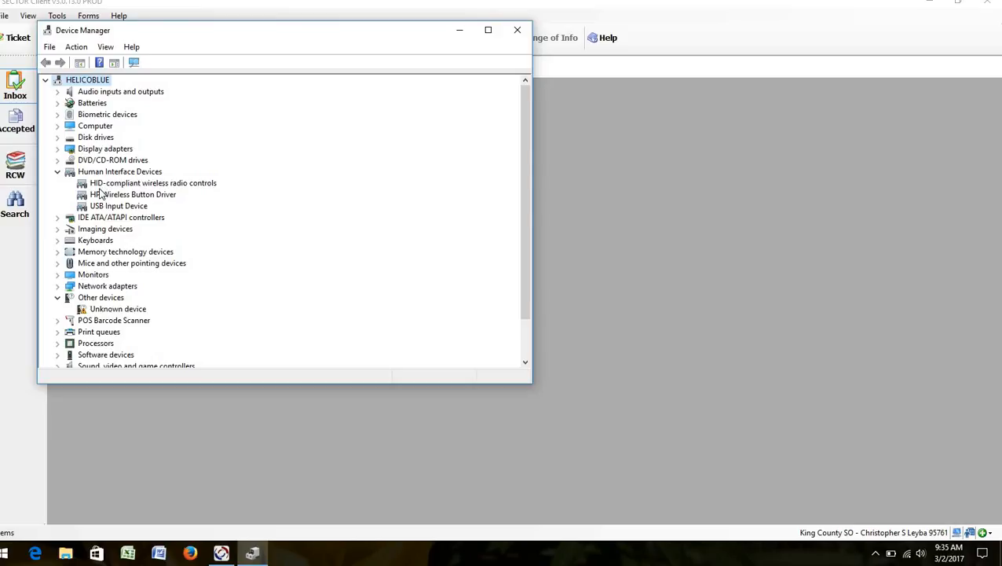
left_click(58, 322)
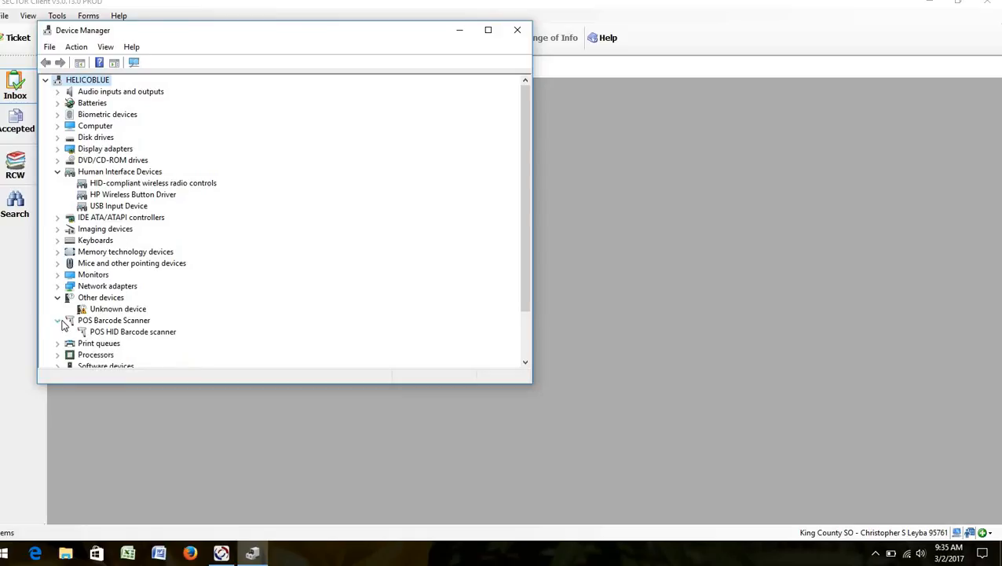
right_click(110, 333)
left_click(156, 405)
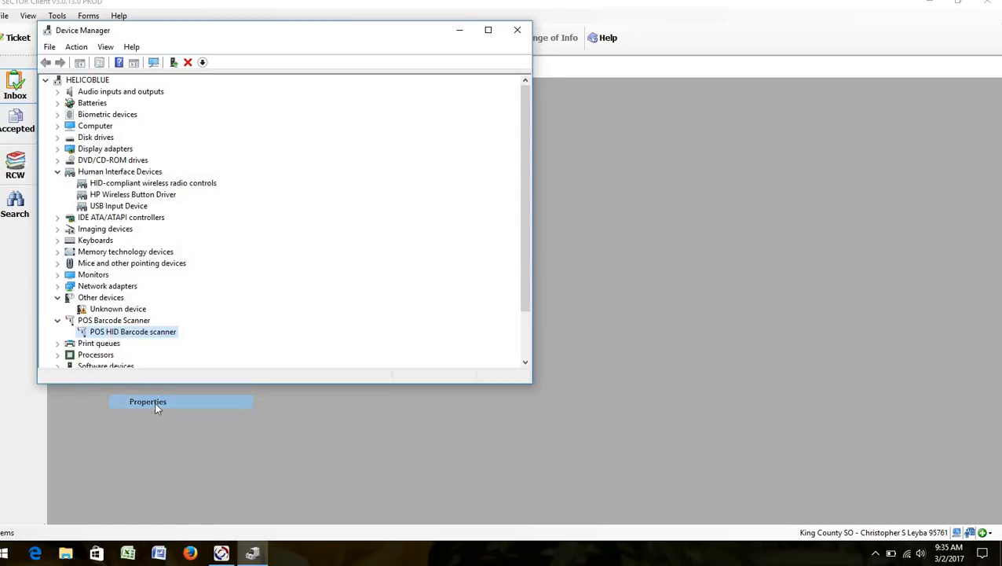
Replace the barcode scanner's driver with the HID-compliant device driver, picked manually from the compatible drivers on the computer
left_click(215, 90)
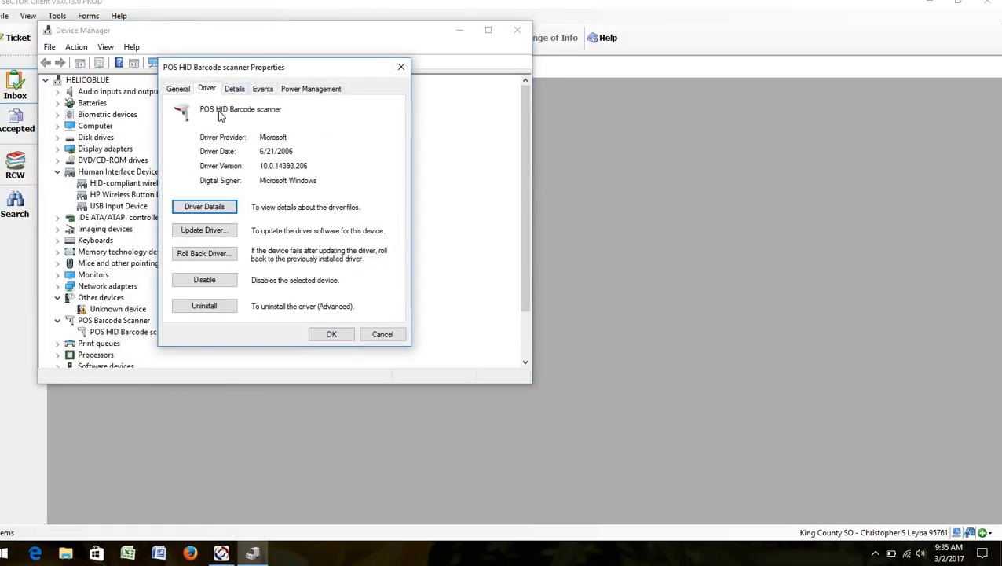
left_click(209, 229)
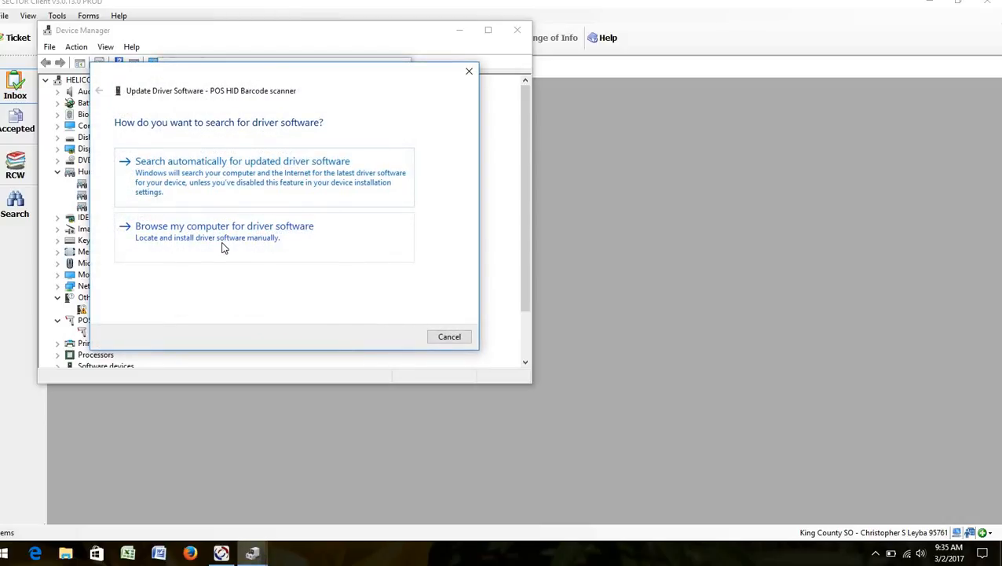
left_click(221, 238)
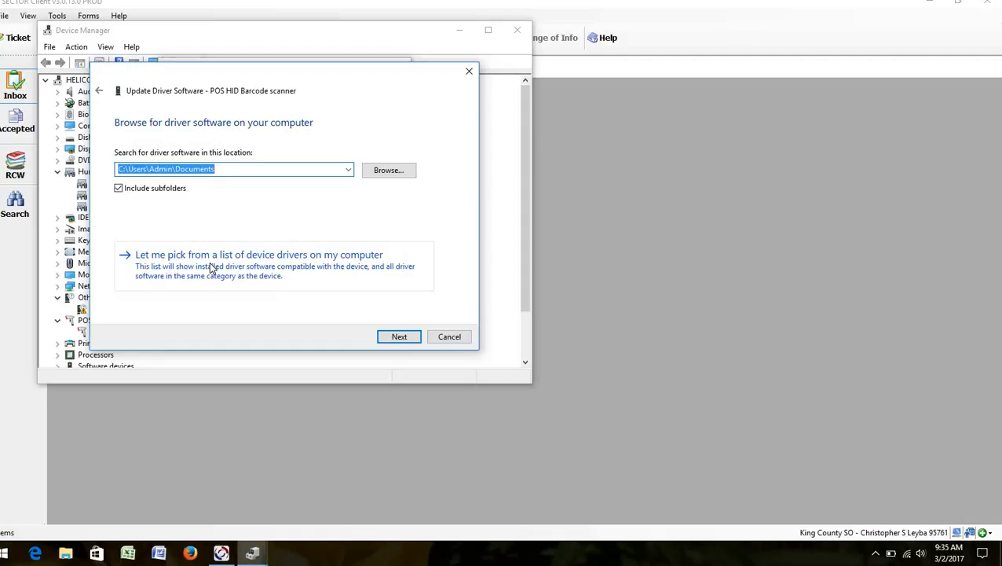
left_click(210, 268)
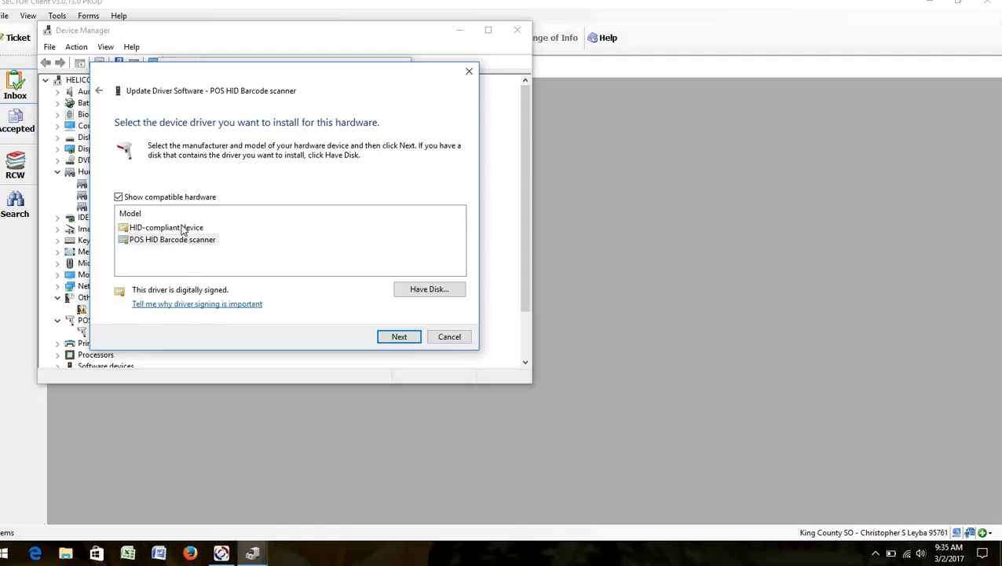
left_click(183, 229)
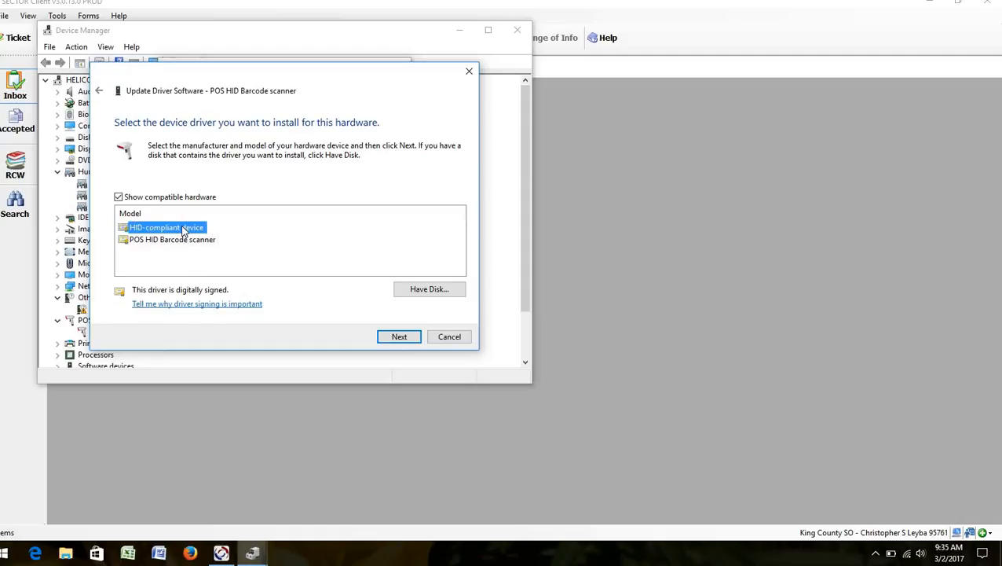
left_click(394, 336)
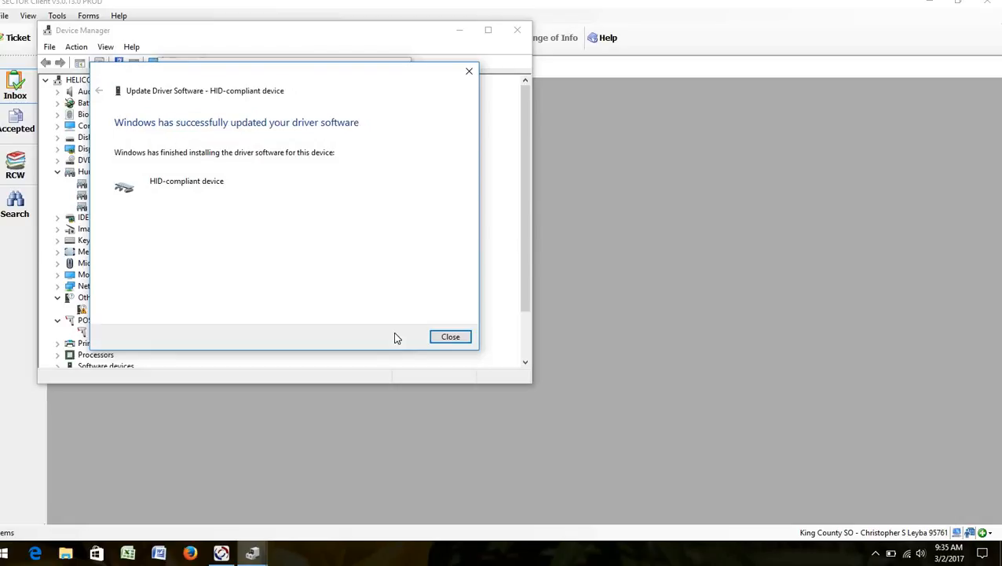
left_click(443, 337)
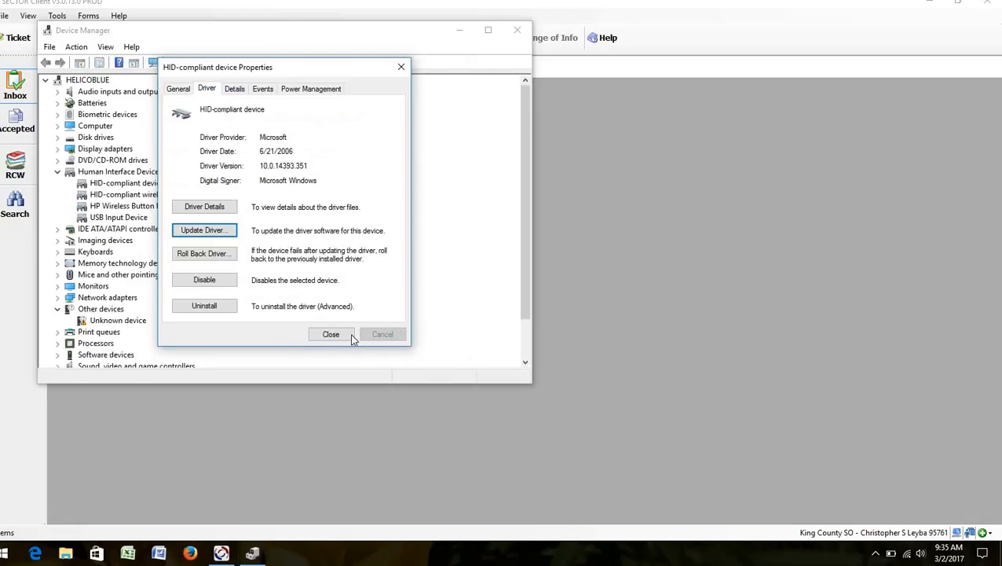
Examine the HID-compliant device's Hardware Ids for its vendor and product ID, then close its properties
left_click(242, 92)
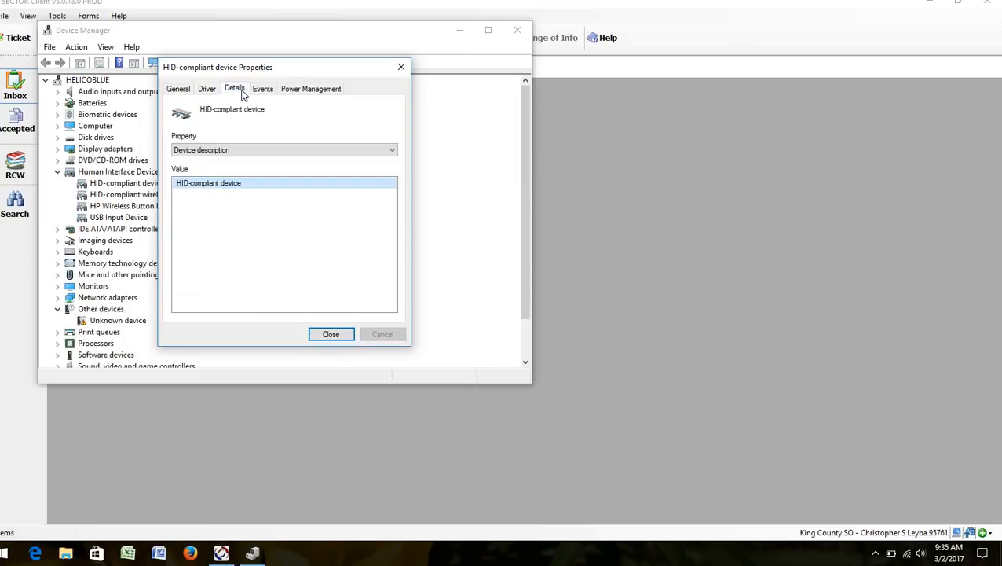
left_click(255, 92)
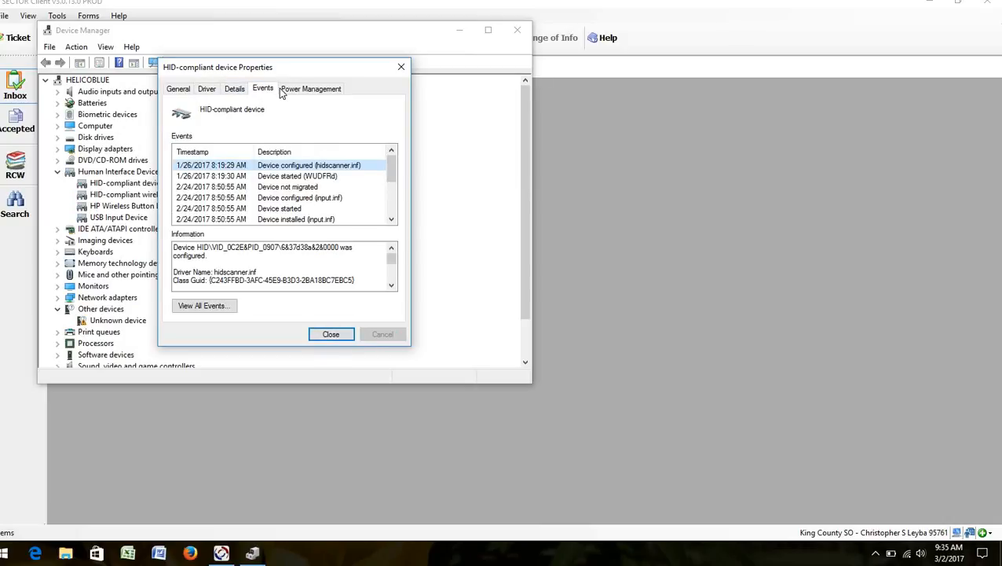
left_click(281, 92)
left_click(244, 91)
left_click(203, 151)
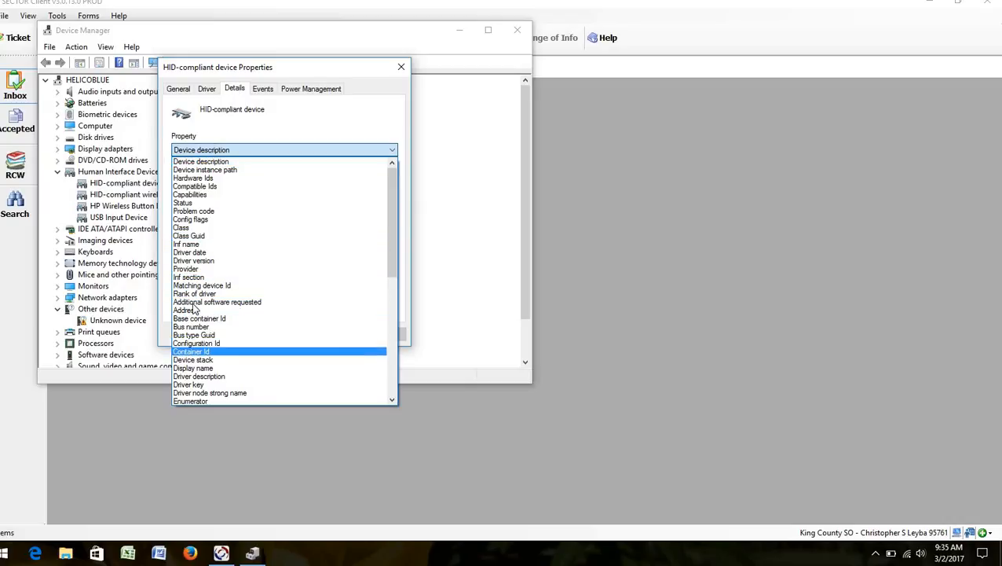
left_click(206, 178)
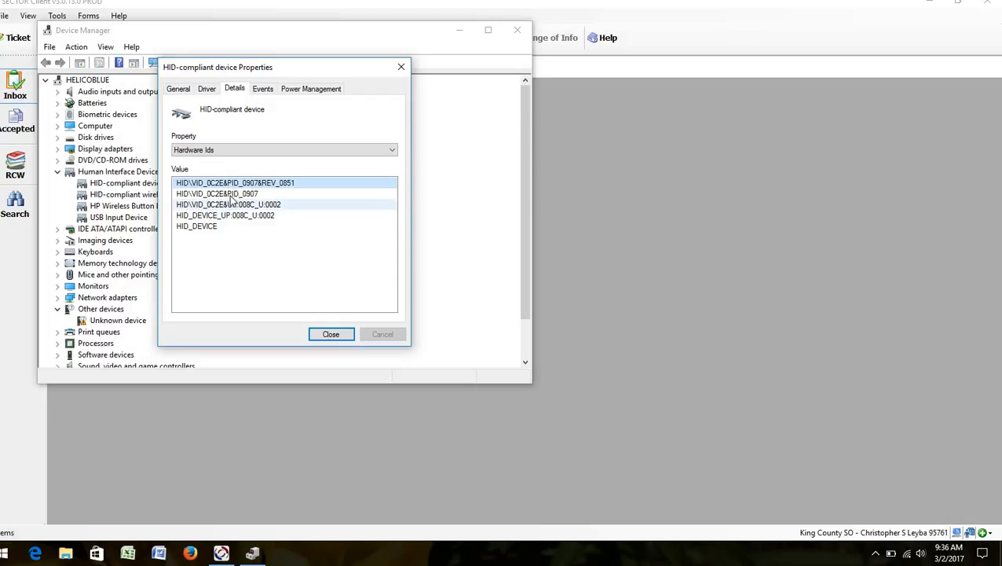
left_click(231, 195)
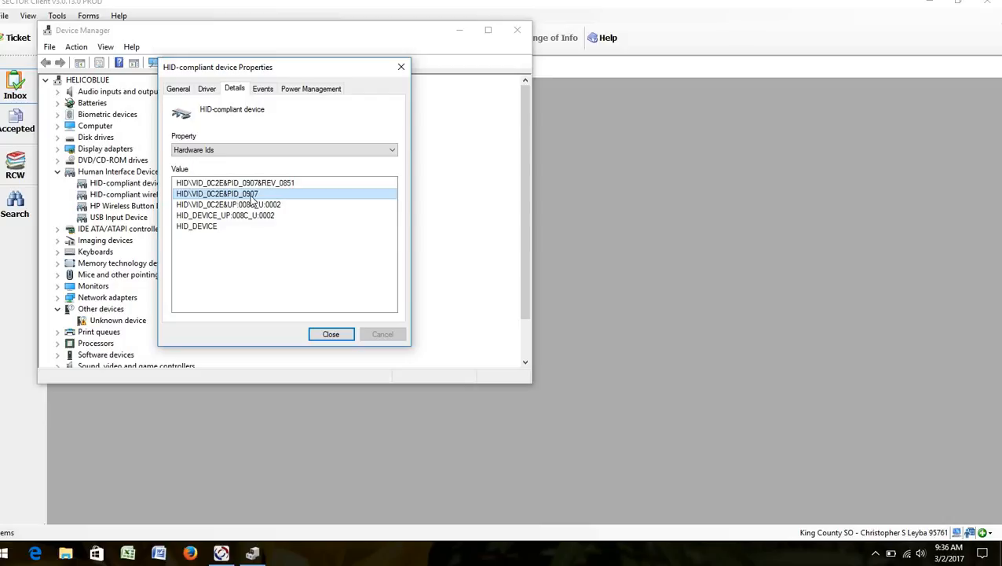
left_click(326, 335)
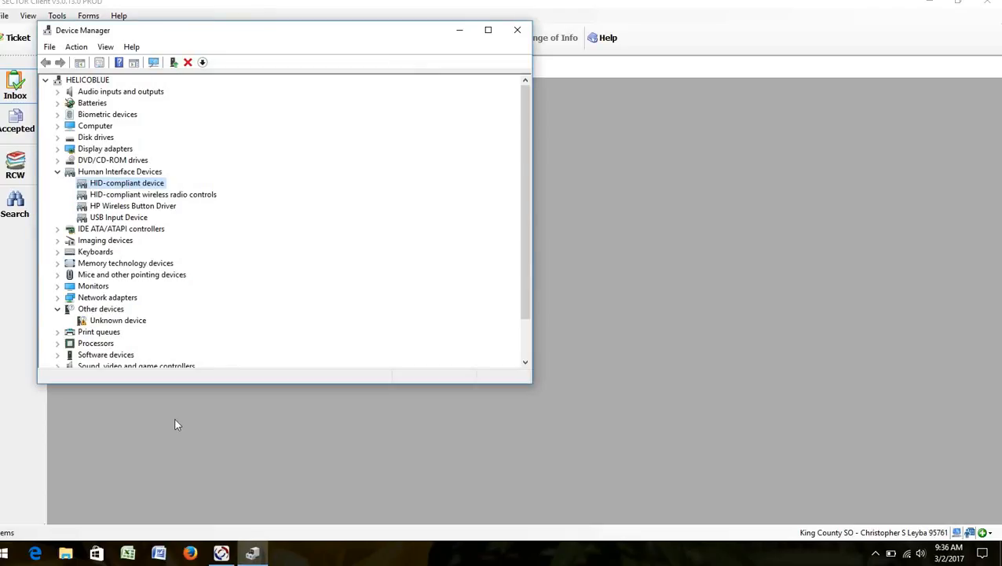
Search Windows for "regedit" and launch the Registry Editor
left_click(11, 556)
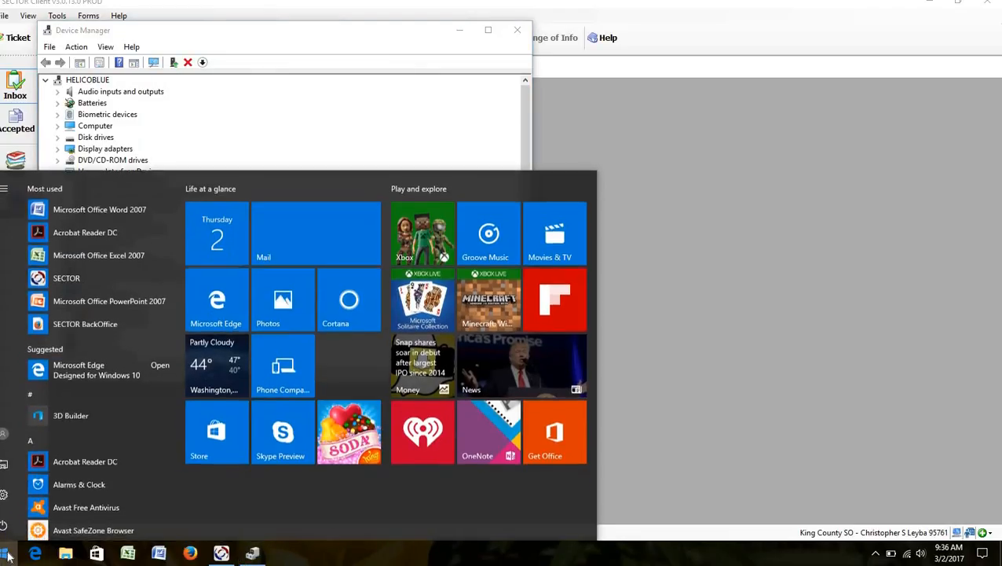
type("regedo")
key("BackSpace")
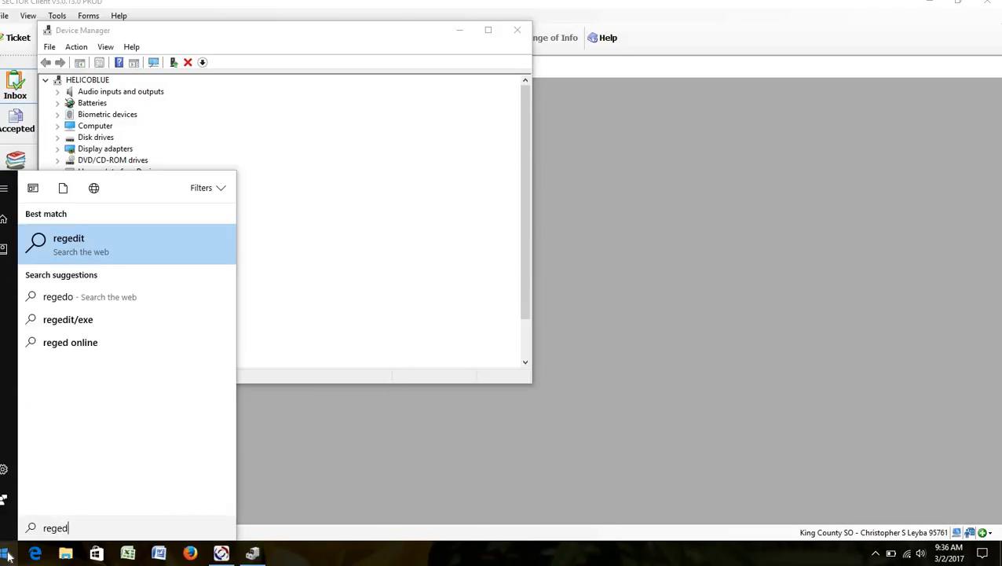
type("it")
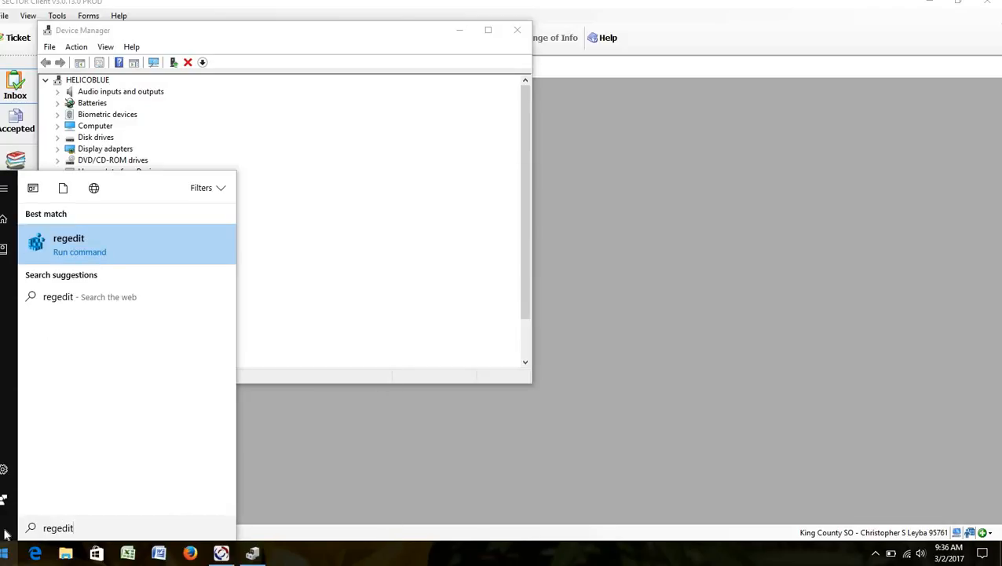
left_click(80, 251)
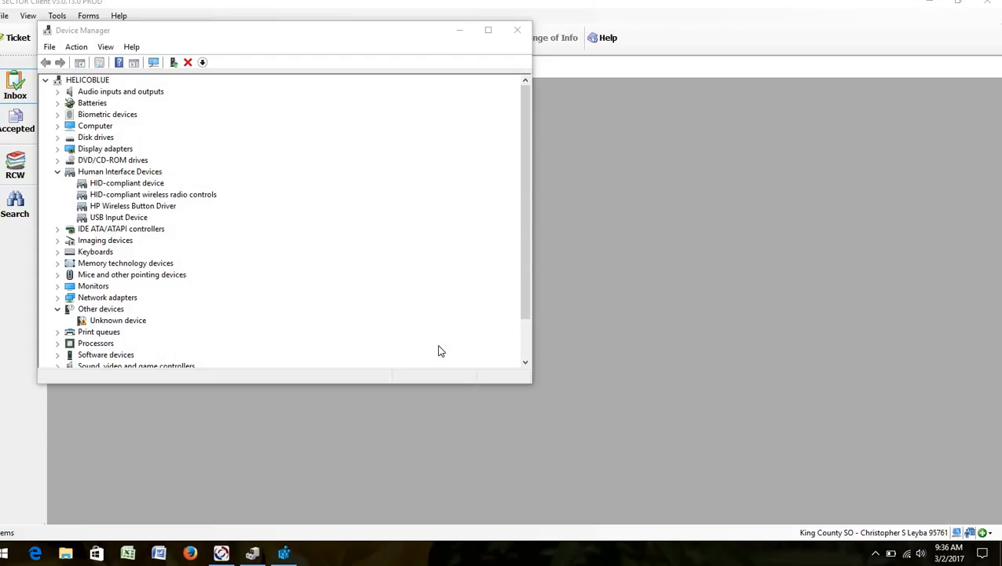
Close Device Manager and bring the Registry Editor to the front, maximized
left_click(517, 32)
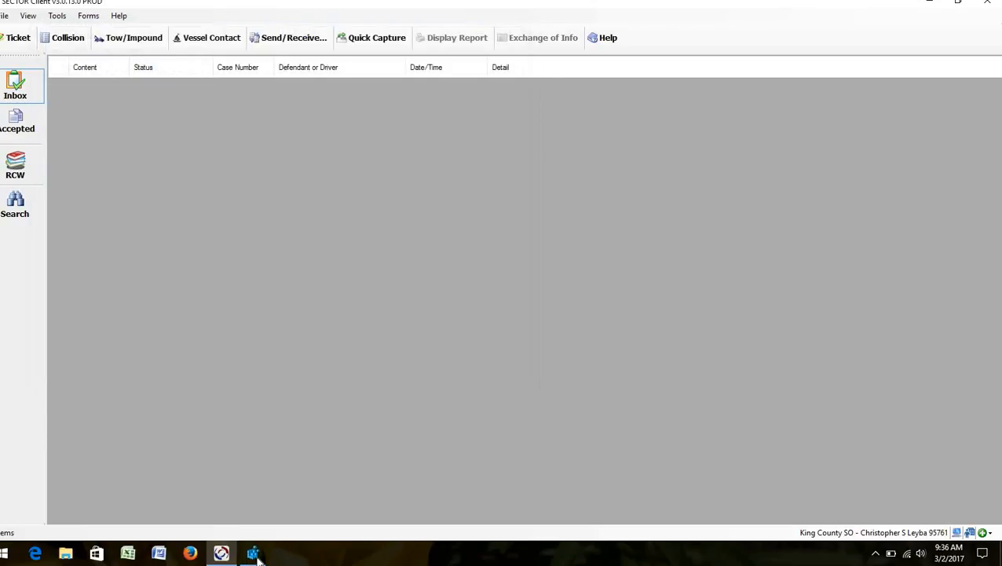
left_click(234, 556)
left_click(247, 555)
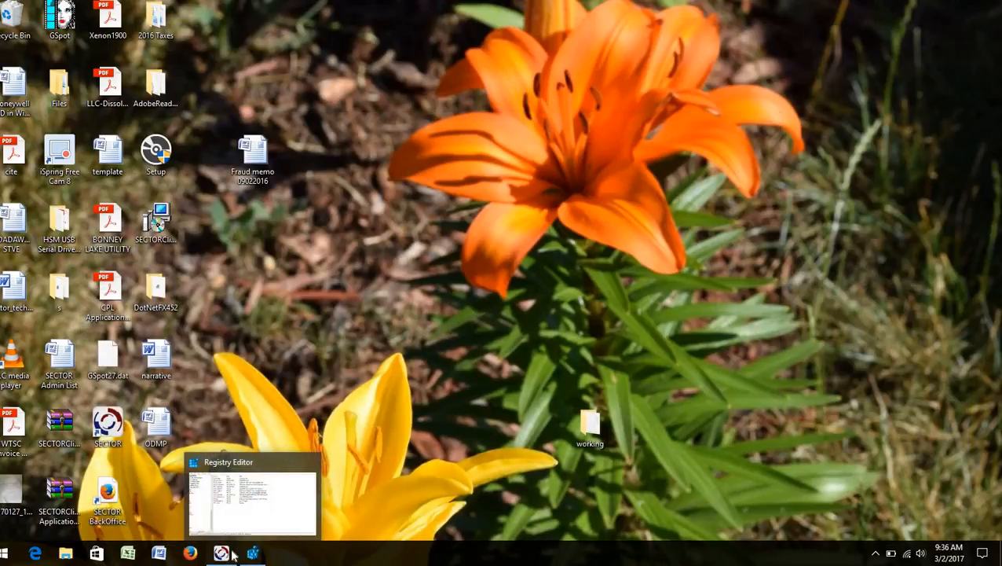
left_click(223, 554)
left_click(252, 554)
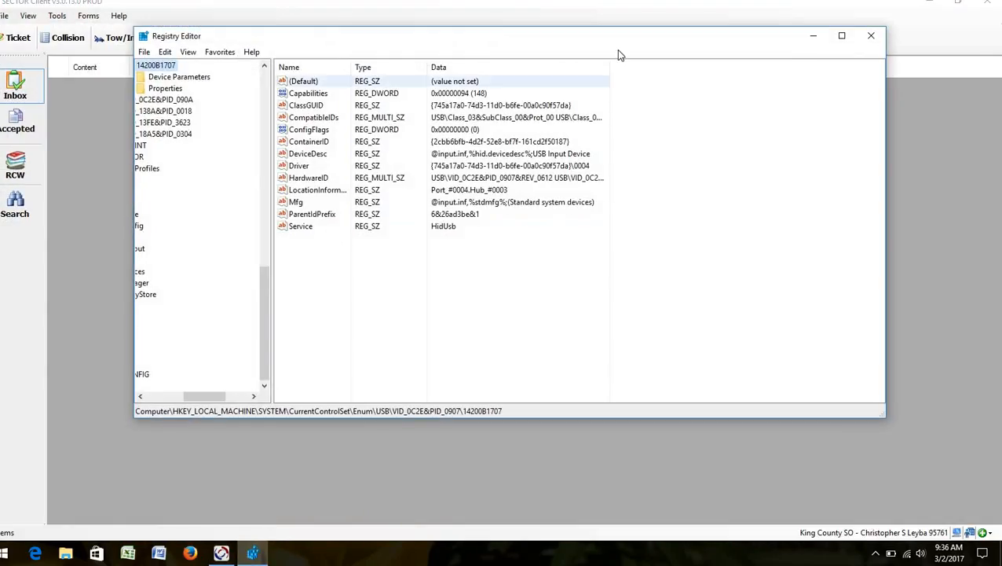
left_click(841, 35)
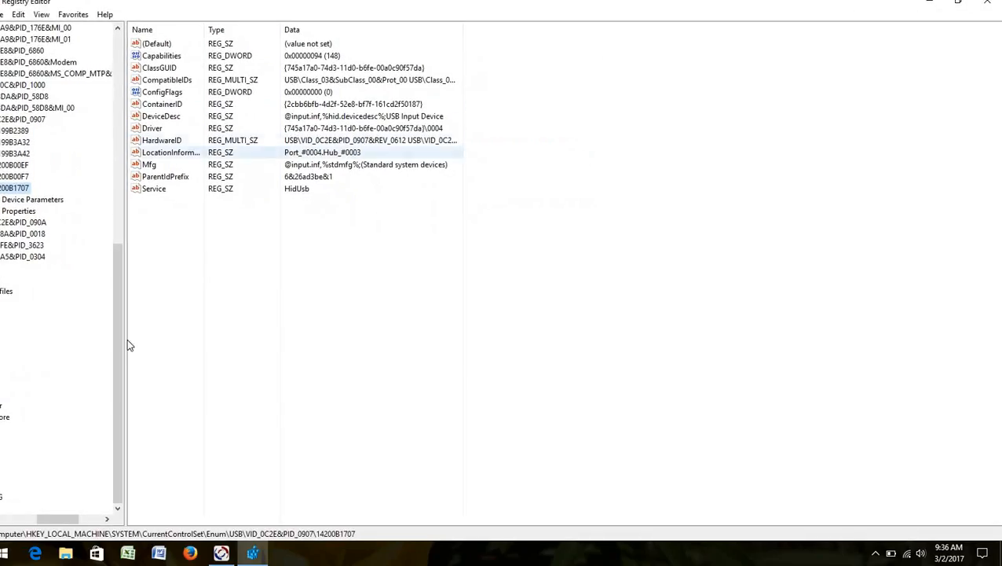
Collapse the HKEY_LOCAL_MACHINE branch in the registry tree
left_click_drag(67, 519, 27, 516)
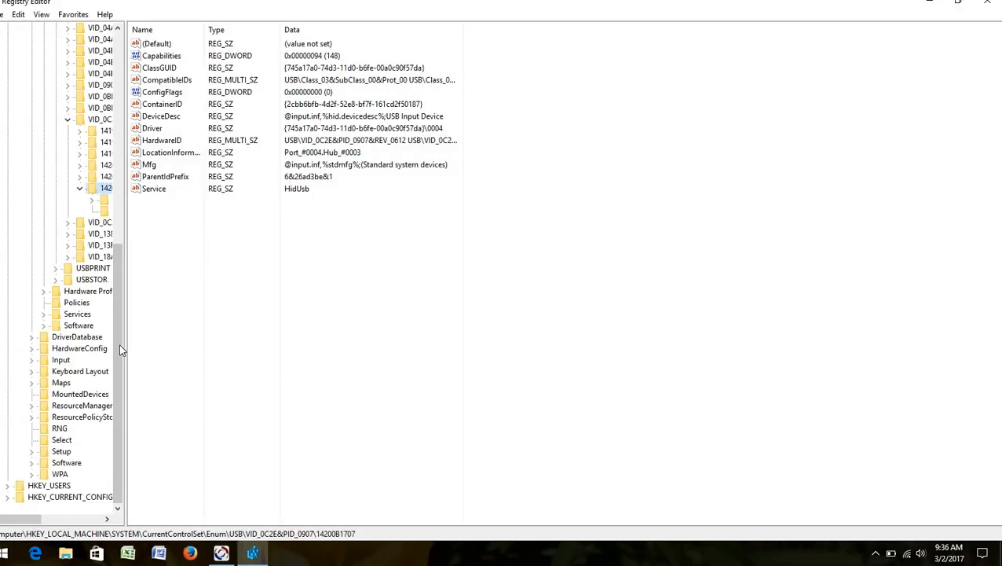
left_click_drag(120, 349, 115, 110)
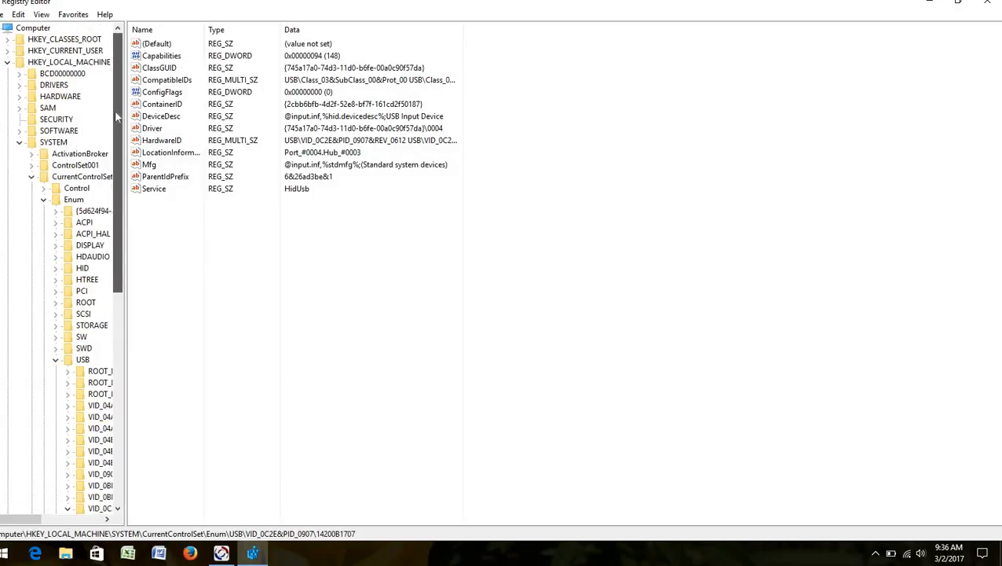
left_click(7, 62)
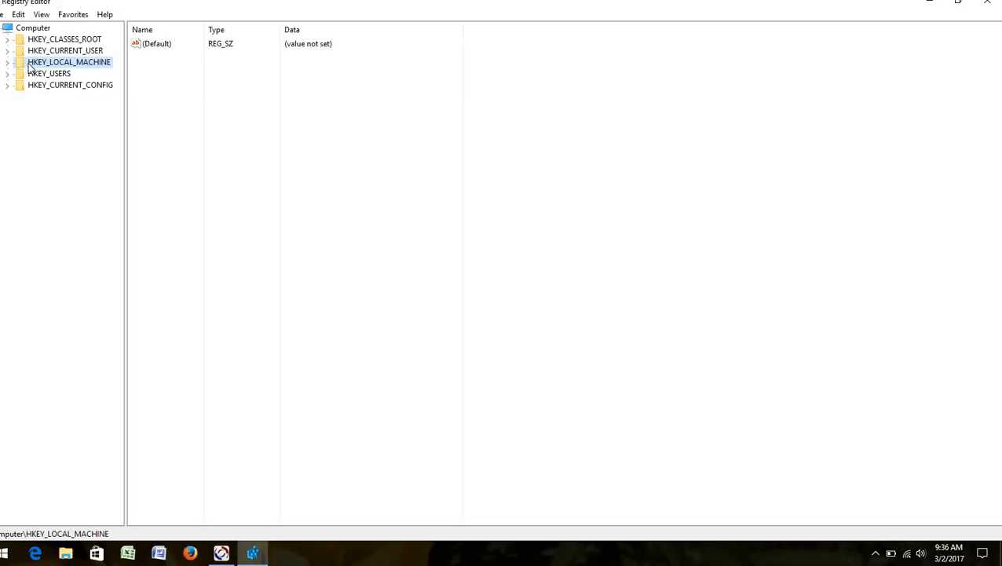
Navigate the registry tree to HKEY_LOCAL_MACHINE\SYSTEM\CurrentControlSet\Enum\USB and expand the USB key
double_click(28, 63)
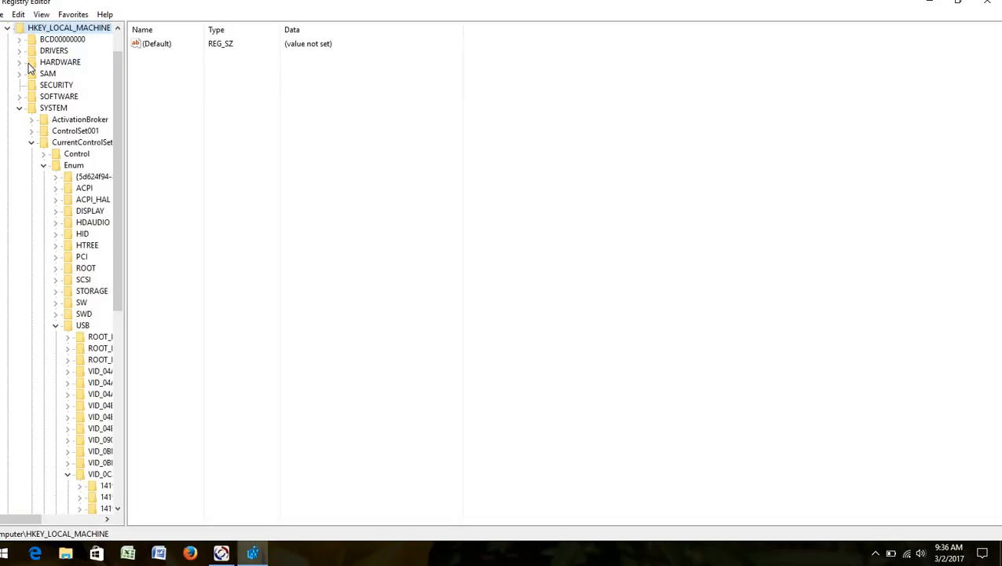
left_click(20, 107)
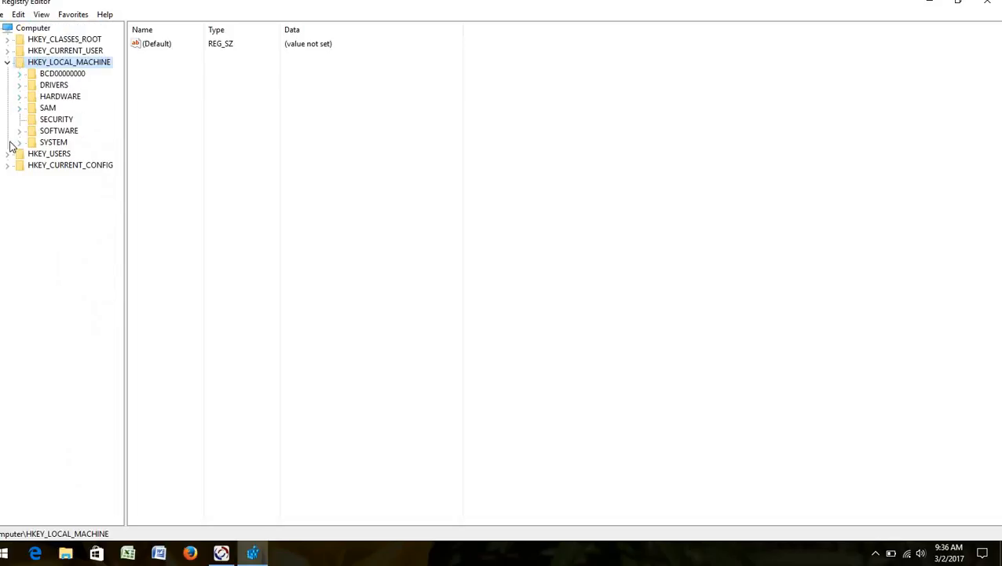
double_click(41, 142)
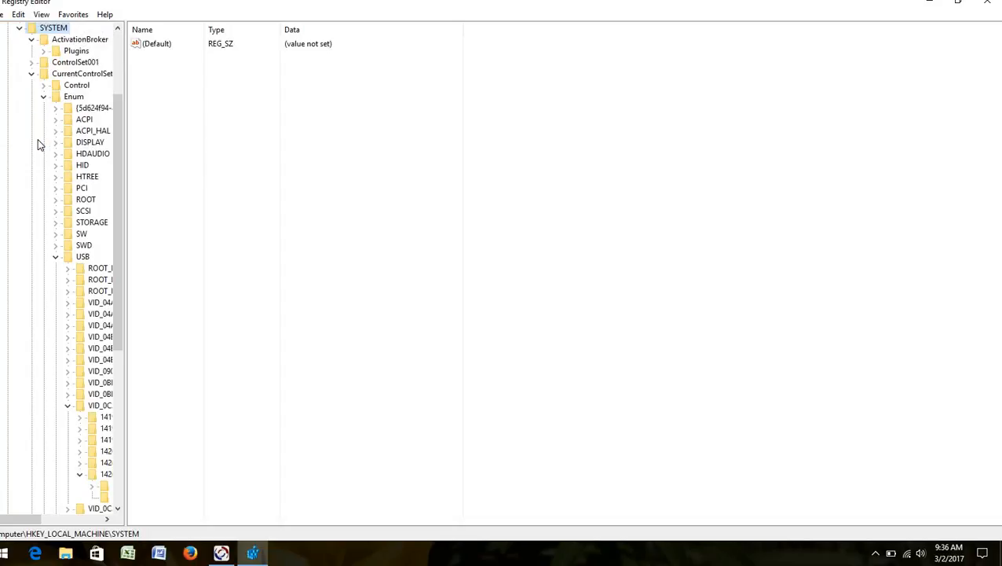
left_click(56, 257)
left_click(55, 257)
left_click(71, 213)
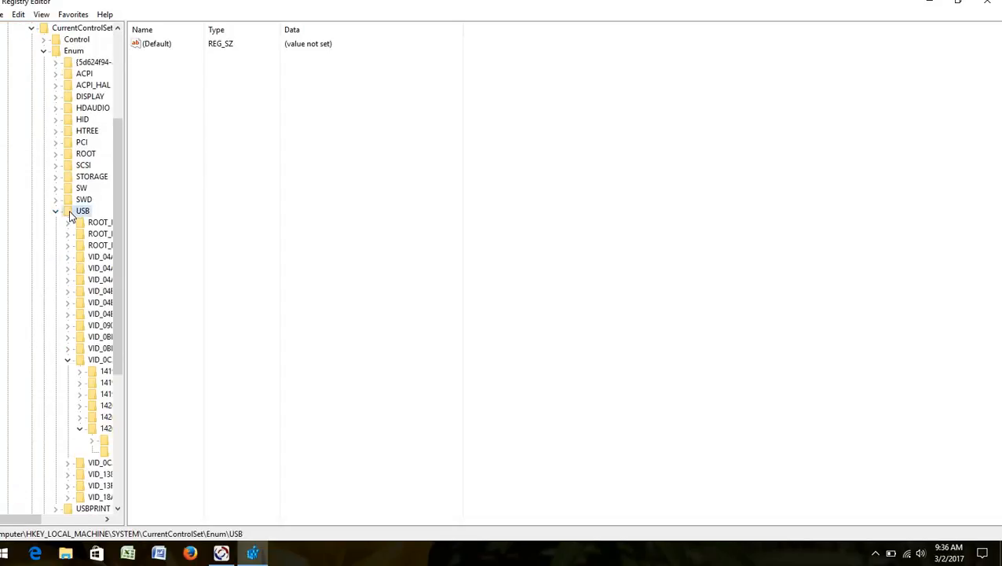
double_click(69, 211)
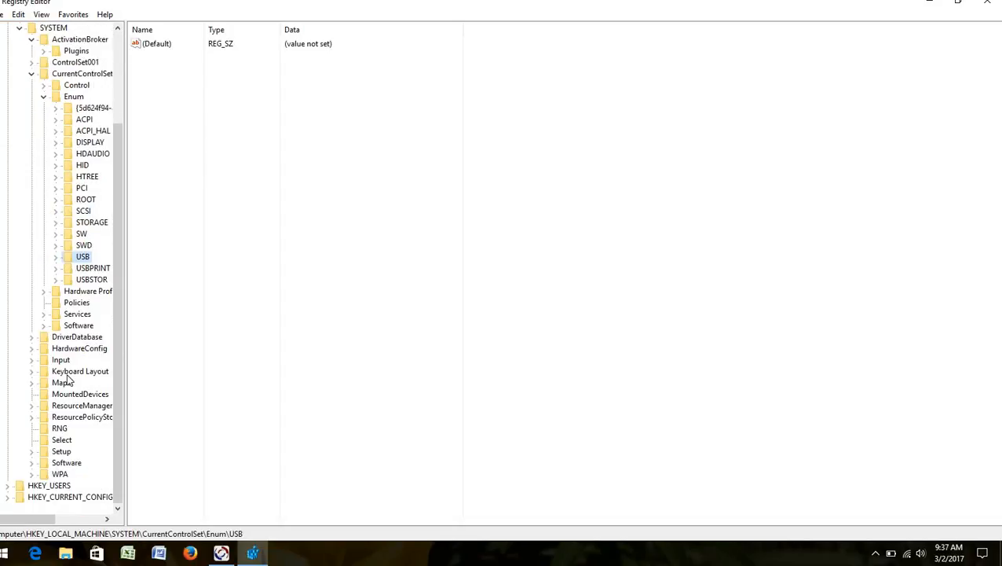
double_click(68, 258)
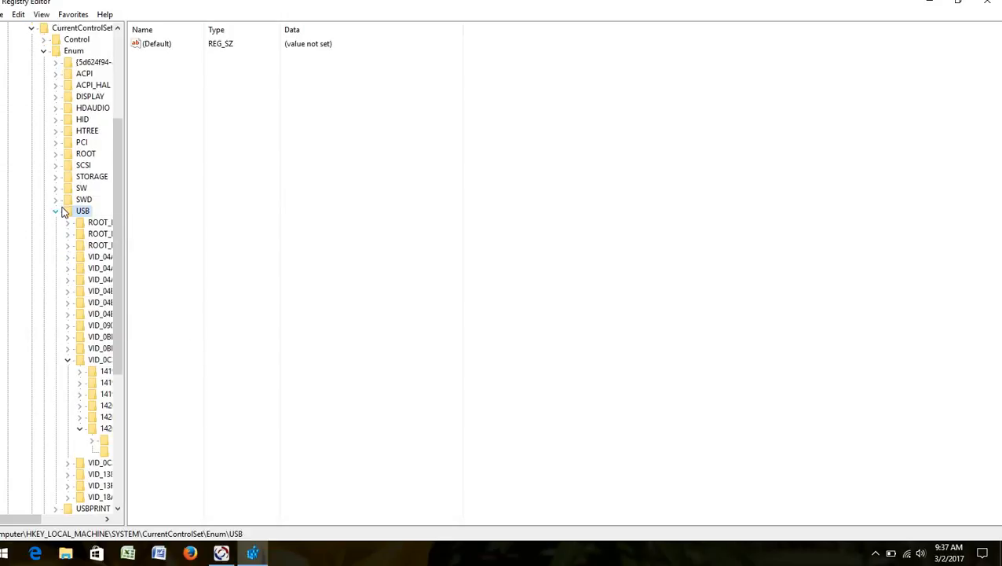
Bring the full USB key names into view and expand VID_0C2E&PID_0907 to show its device instances
left_click(68, 359)
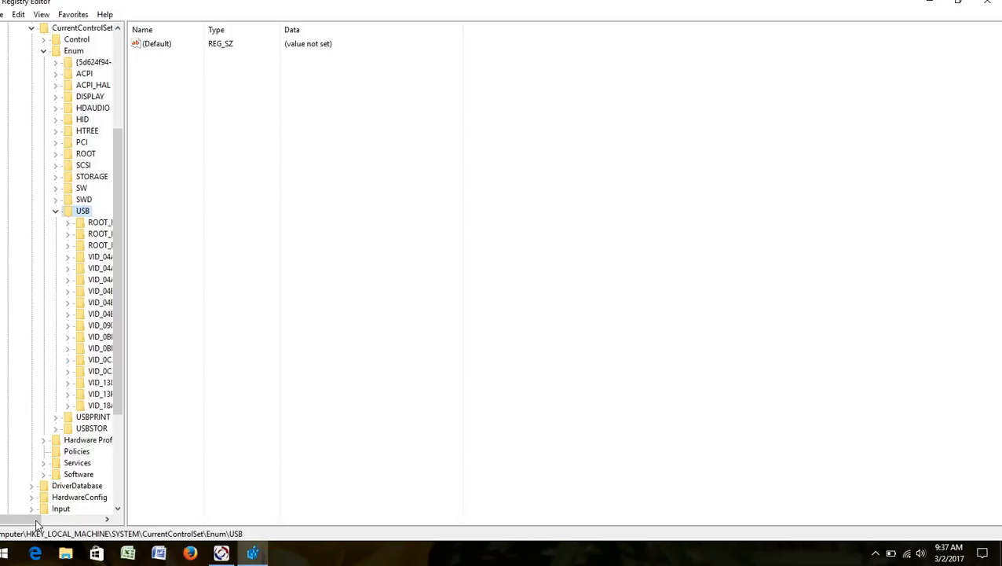
left_click_drag(33, 521, 56, 528)
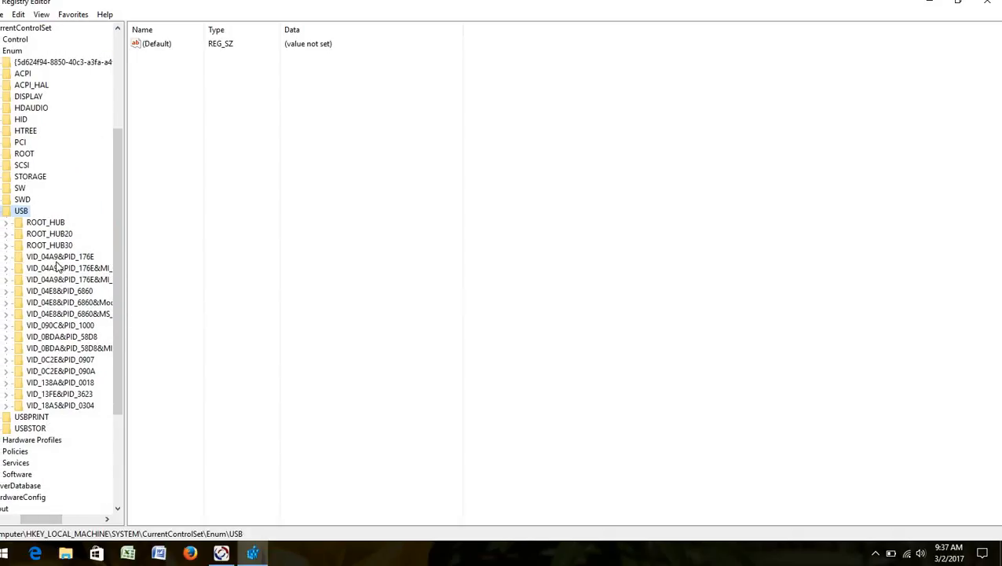
left_click(6, 359)
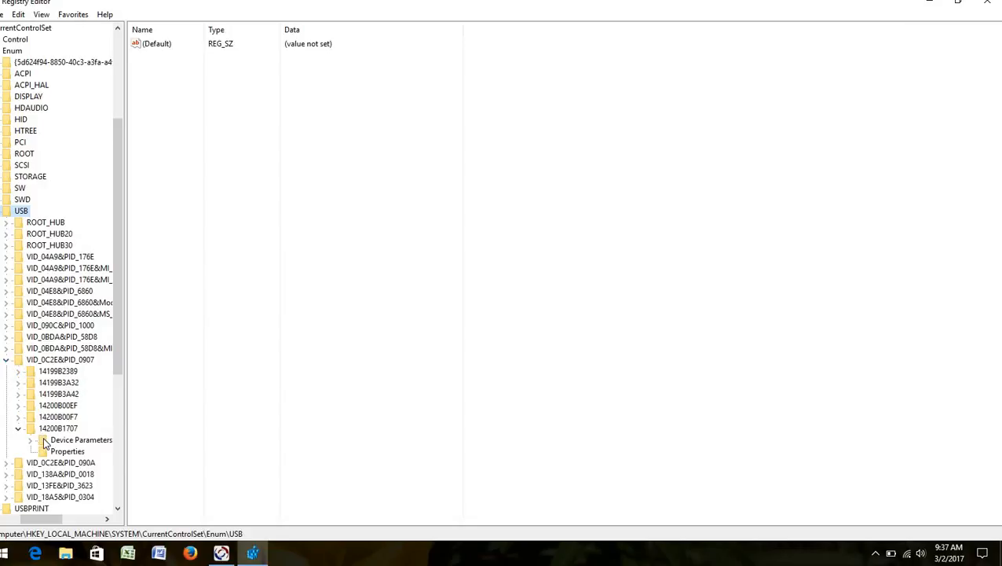
left_click(47, 373)
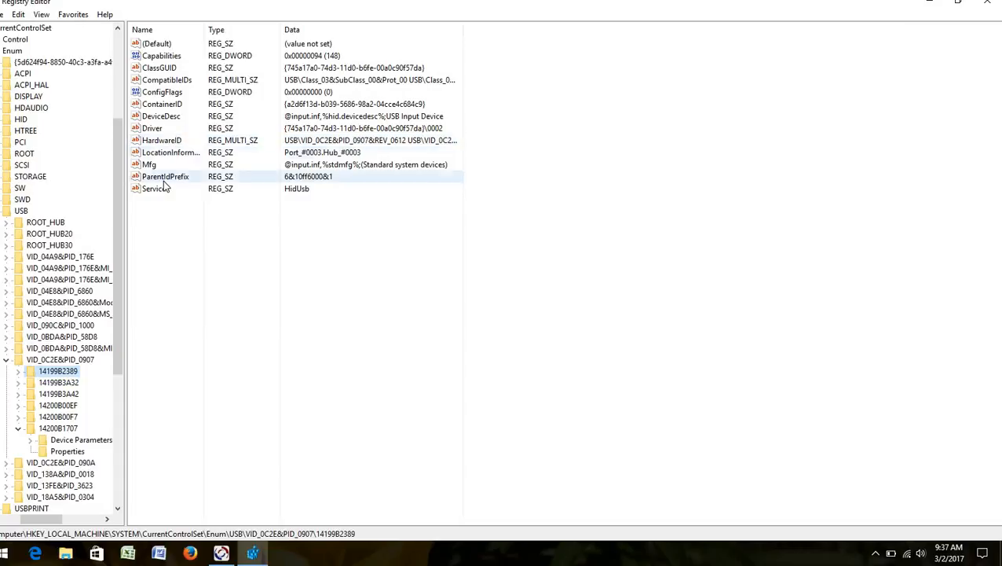
double_click(66, 360)
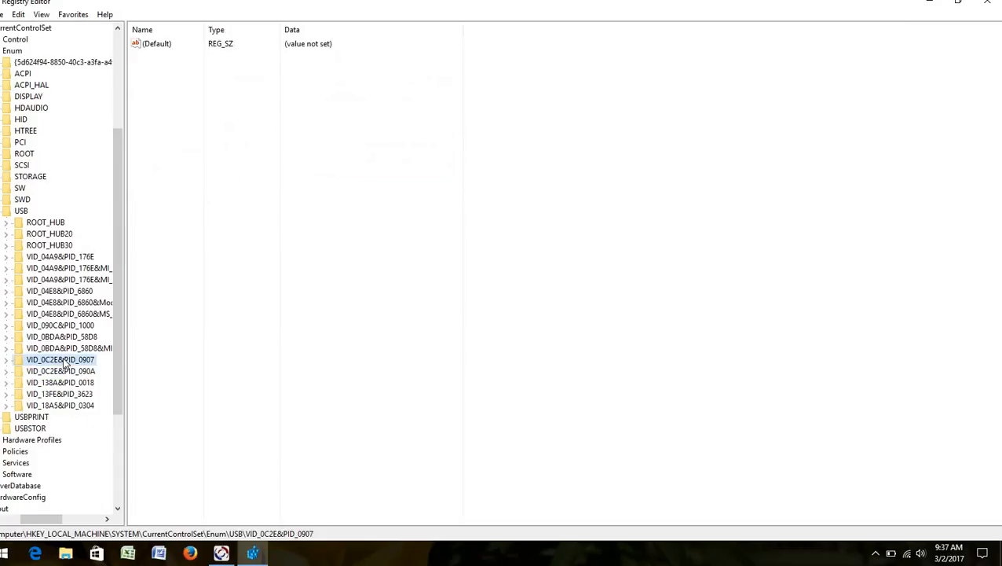
double_click(66, 362)
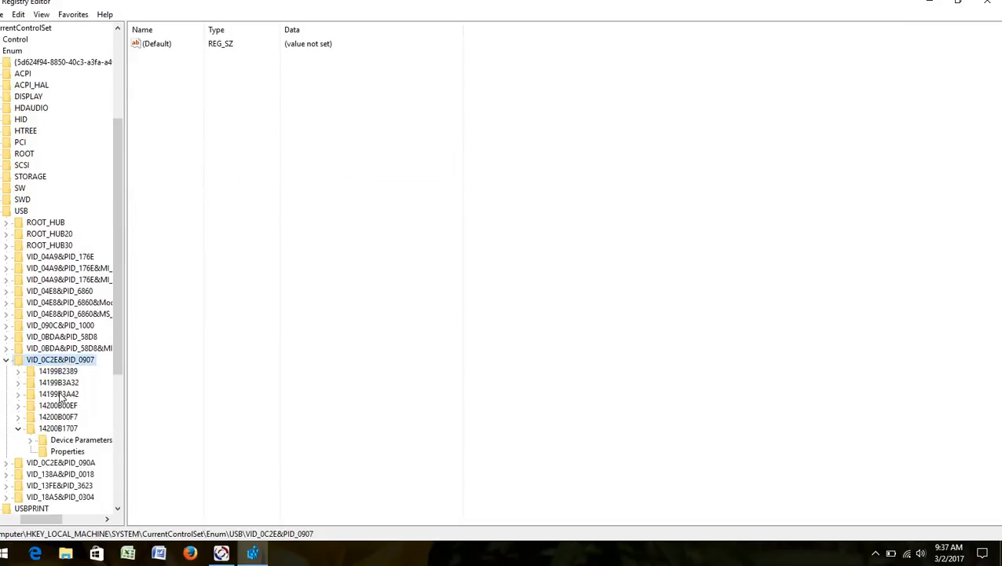
Check the EnhancedPowerManagementEnabled data in the Device Parameters of instance 14200B1707, accepting the value
left_click(61, 442)
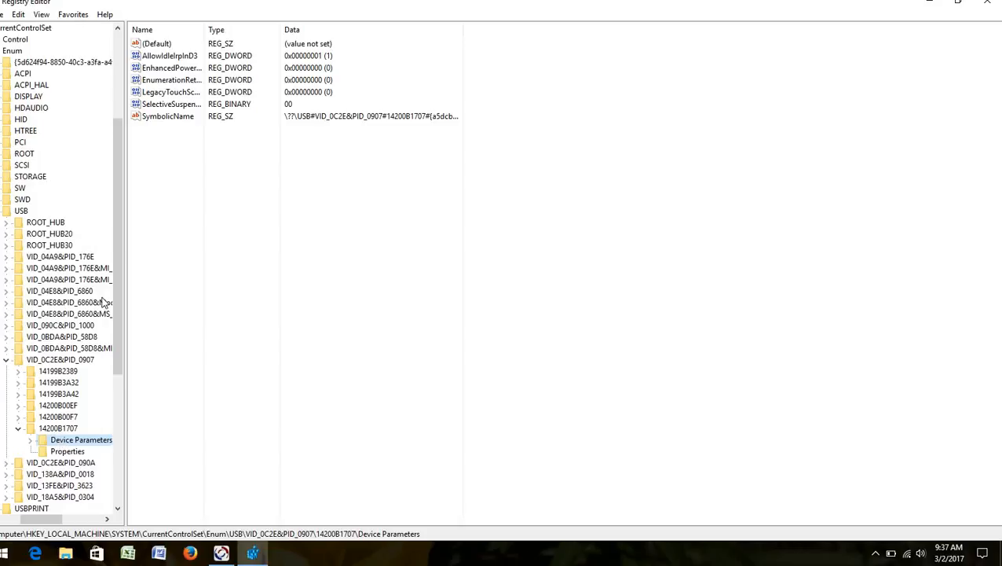
double_click(164, 69)
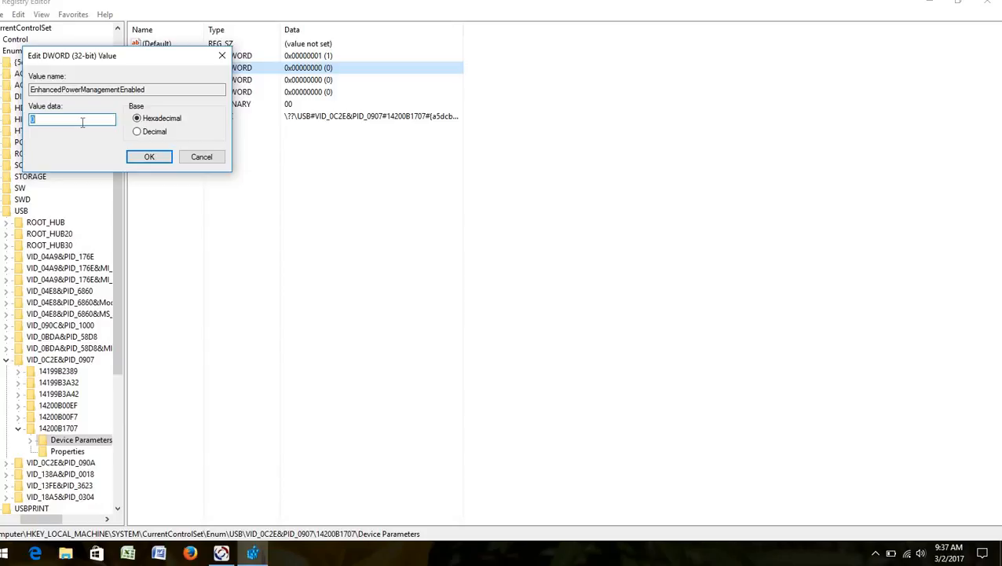
left_click(149, 157)
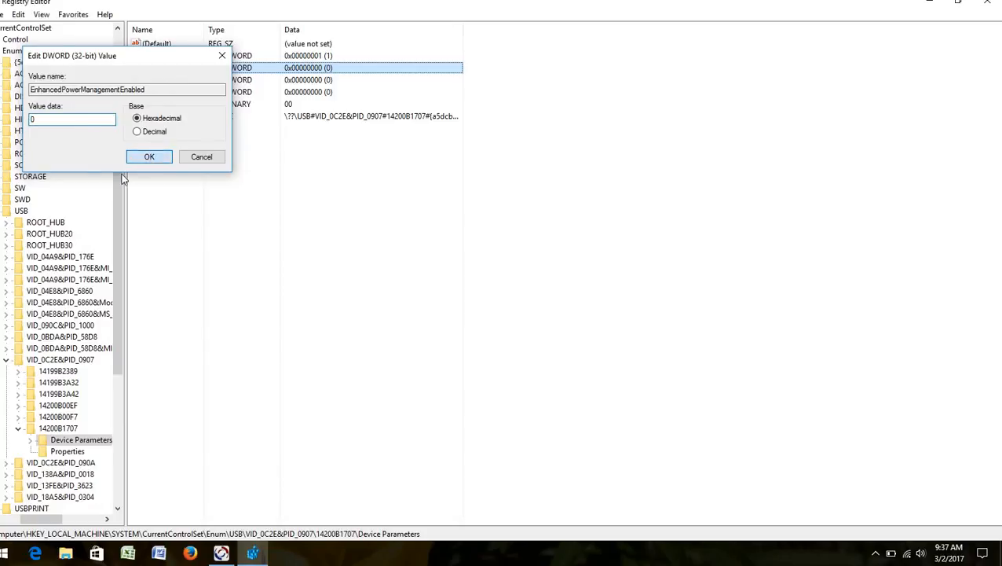
Expand instance 14200B00F7 and check the EnhancedPowerManagementEnabled data in its Device Parameters, accepting the value
left_click(45, 428)
double_click(48, 417)
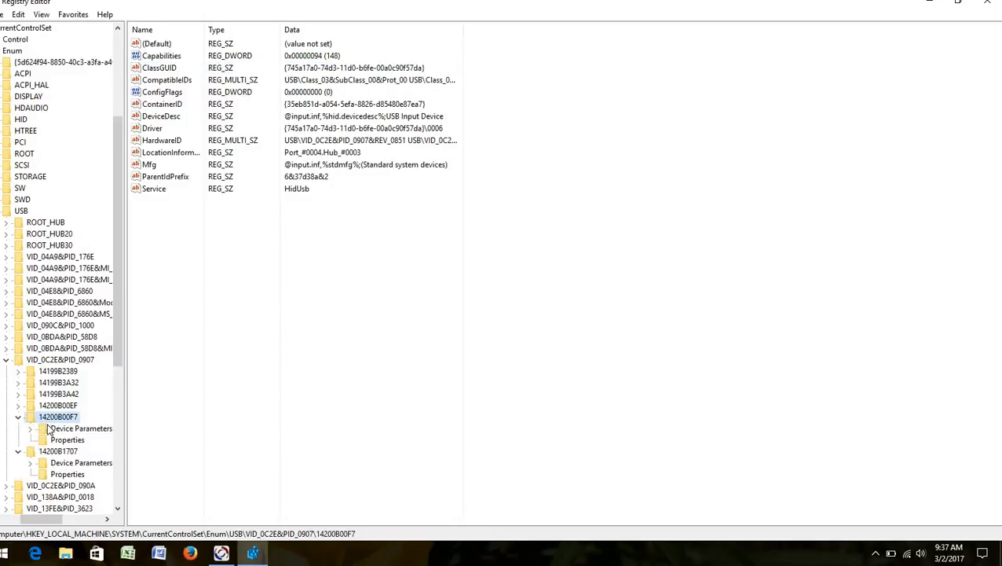
left_click(48, 429)
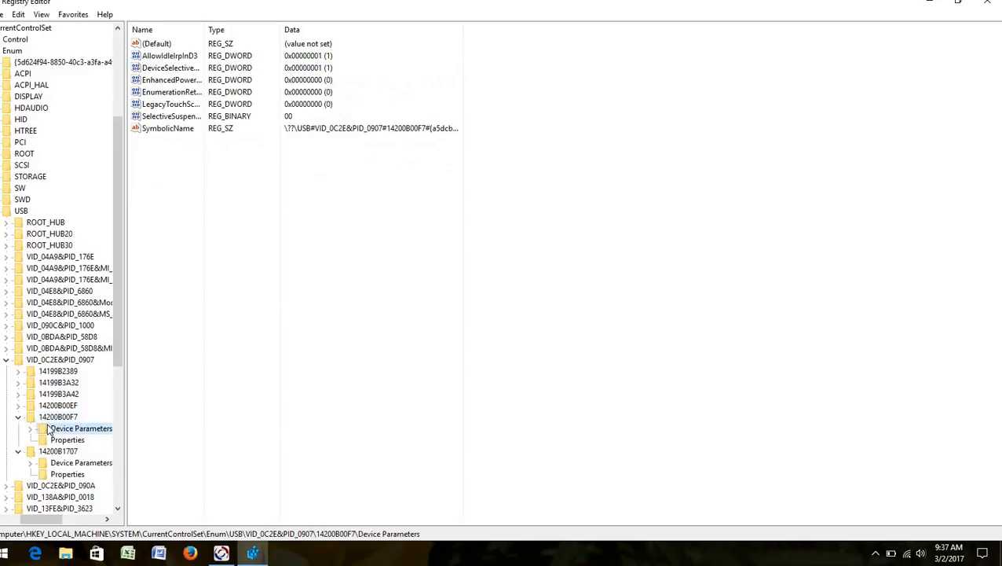
left_click(165, 82)
double_click(167, 81)
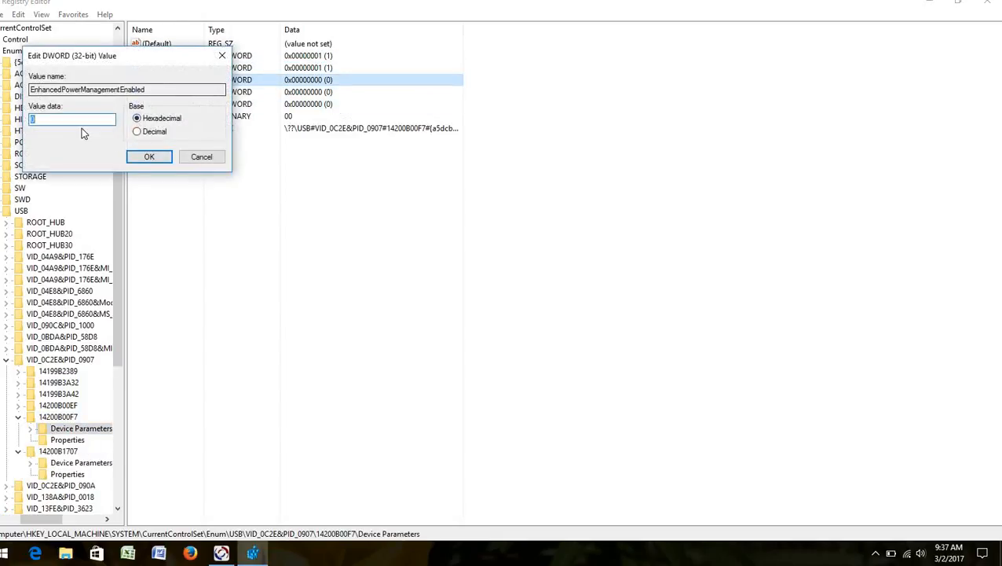
left_click(158, 157)
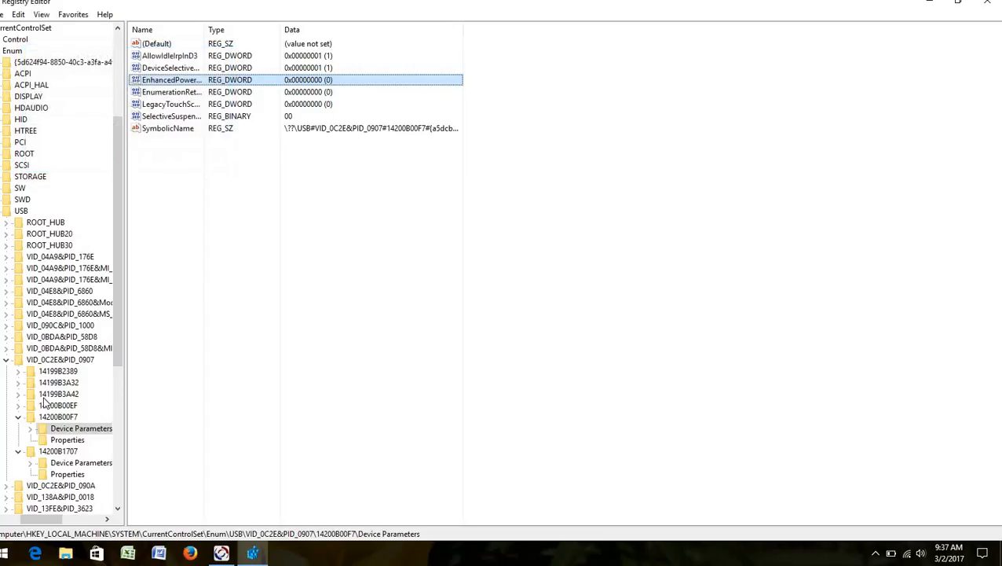
Expand instance 14199B2389 and check the EnhancedPowerManagementEnabled data in its Device Parameters, accepting the value
left_click(66, 371)
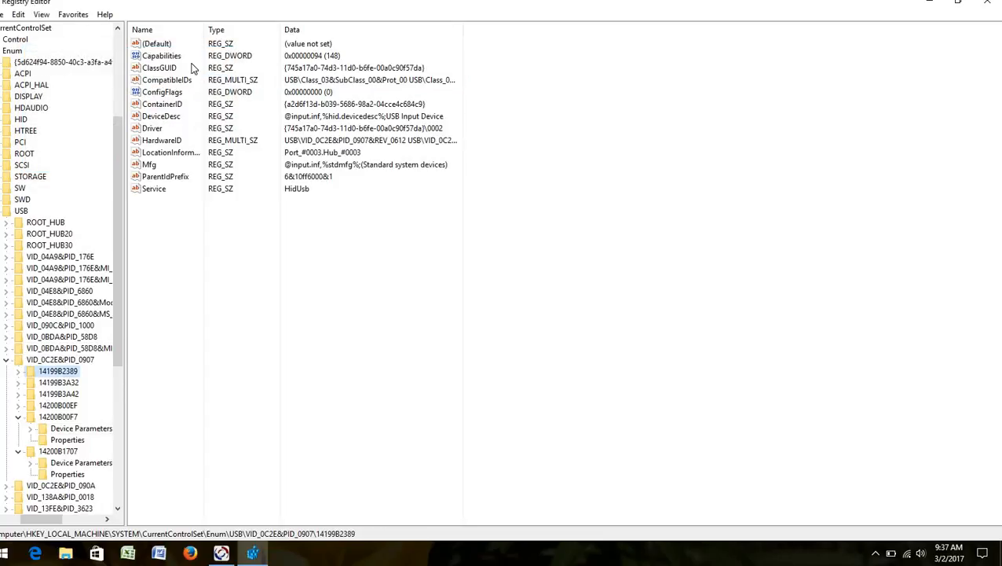
double_click(47, 372)
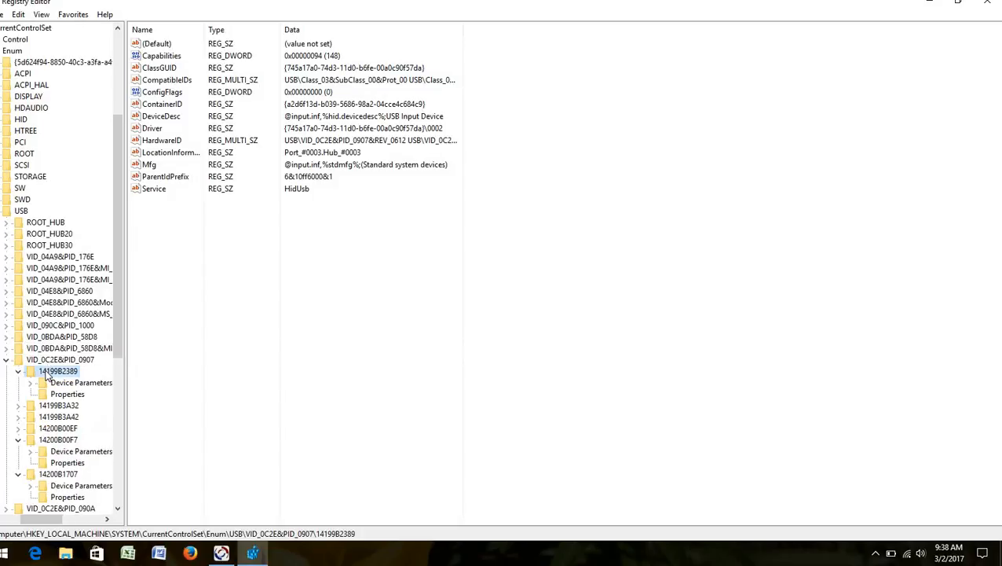
double_click(66, 384)
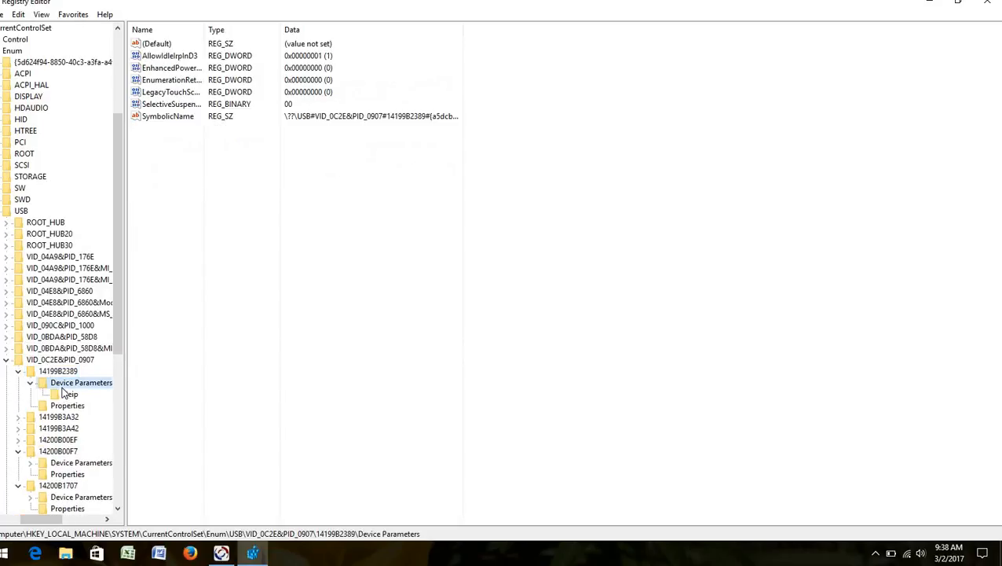
double_click(172, 71)
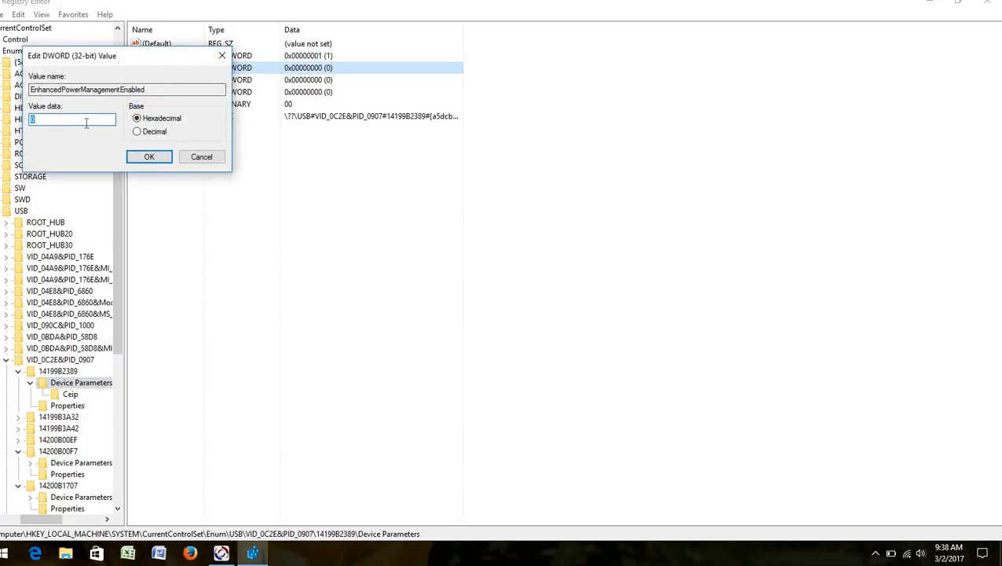
left_click(148, 159)
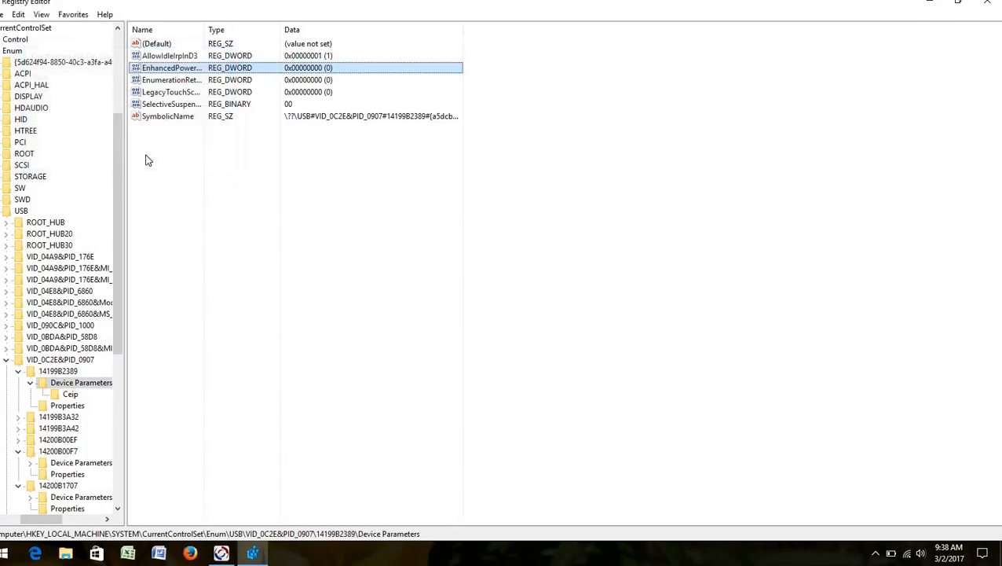
Expand instance 14199B3A32 and check the EnhancedPowerManagementEnabled data in its Device Parameters, accepting the value
double_click(59, 419)
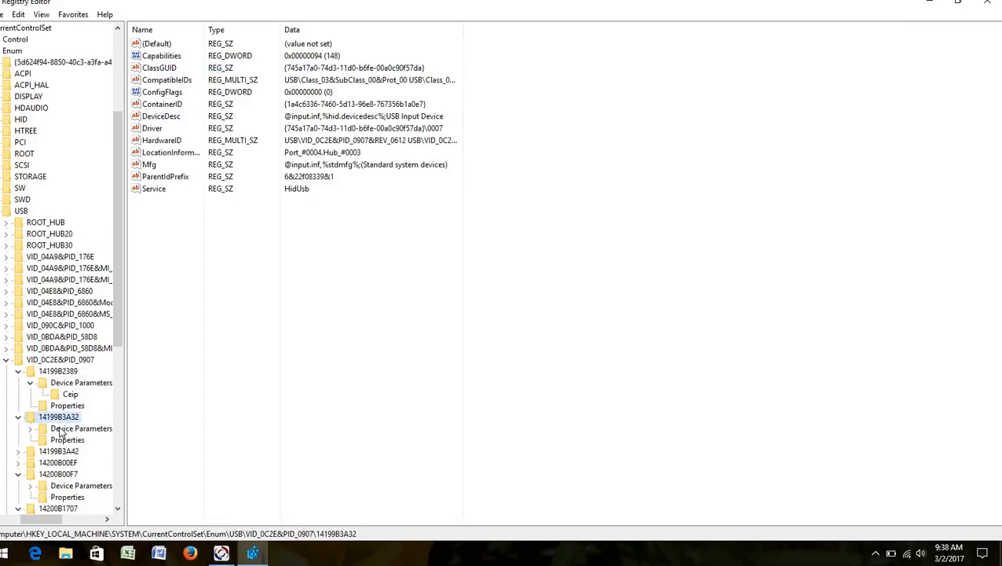
left_click(63, 429)
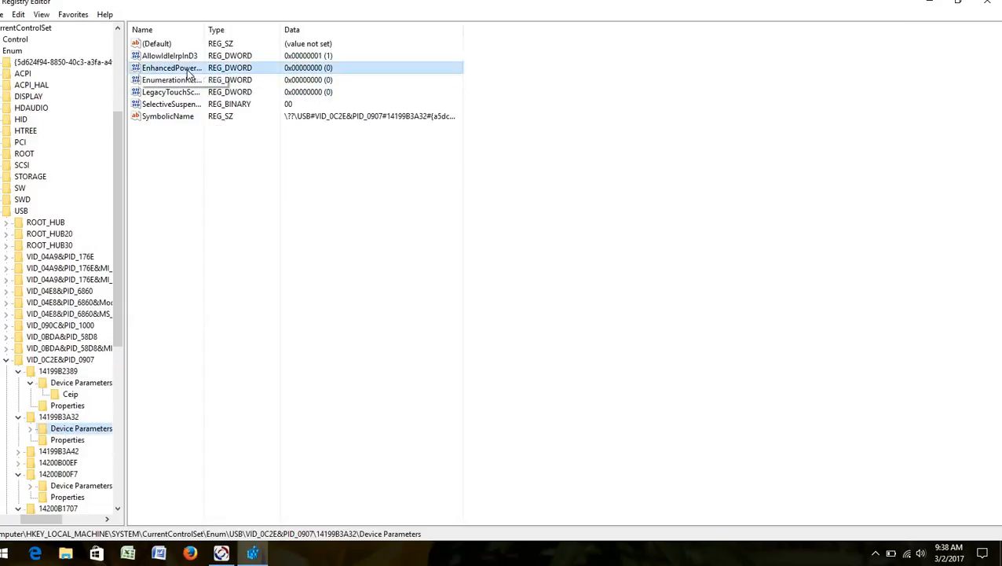
double_click(187, 68)
left_click(149, 158)
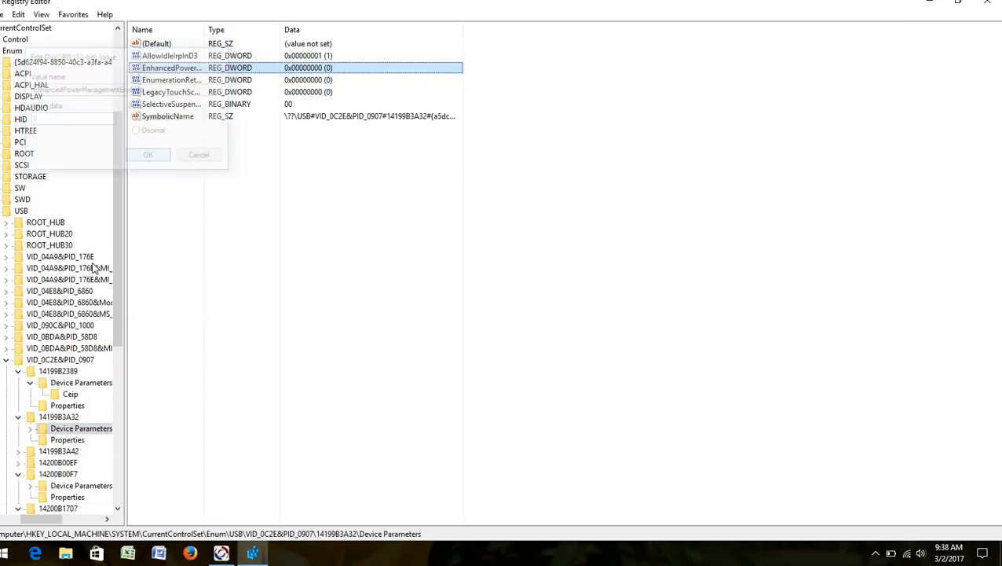
Expand instance 14199B3A42 and check the EnhancedPowerManagementEnabled data in its Device Parameters, accepting the value
left_click(55, 452)
double_click(62, 454)
left_click(72, 463)
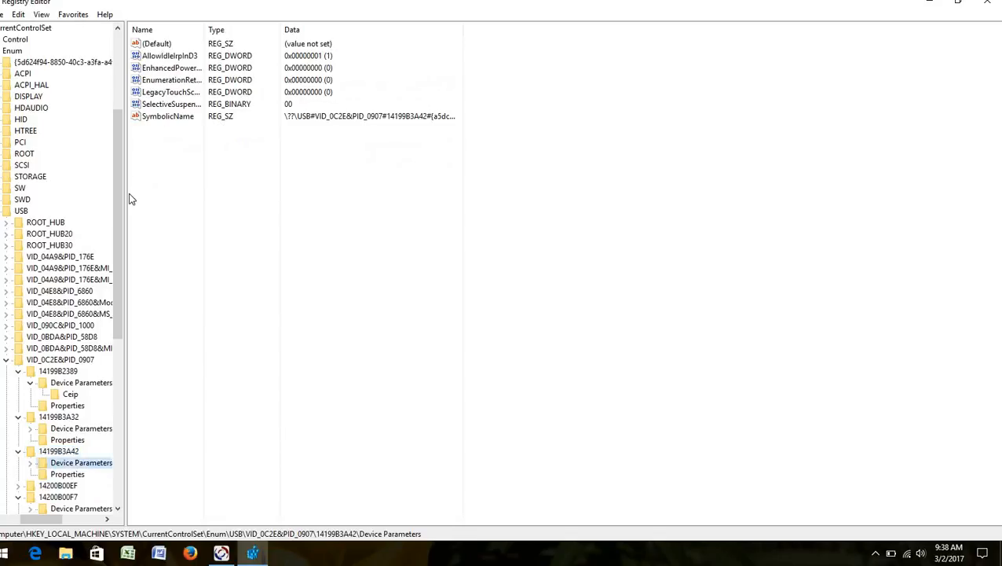
left_click(170, 69)
double_click(169, 71)
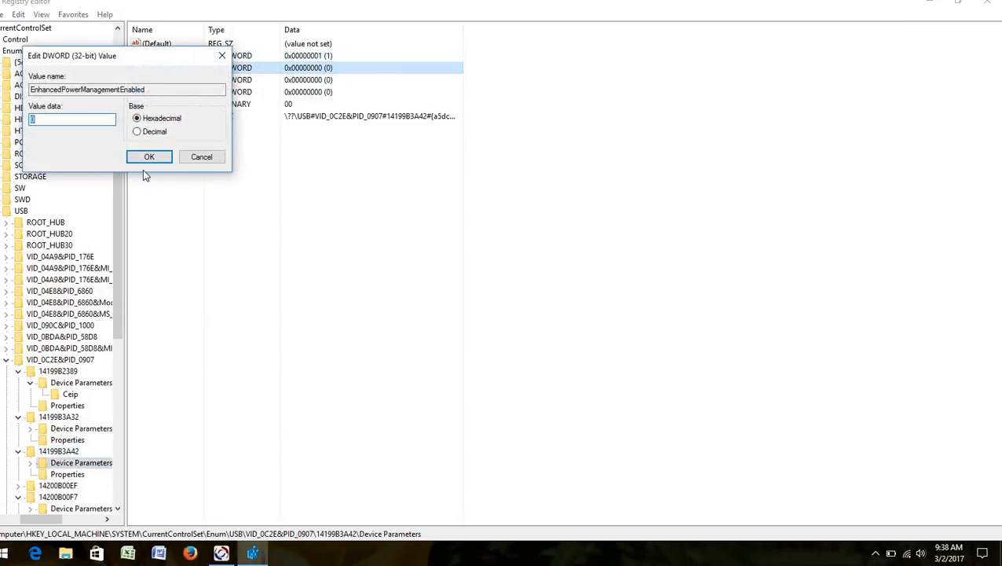
left_click(152, 157)
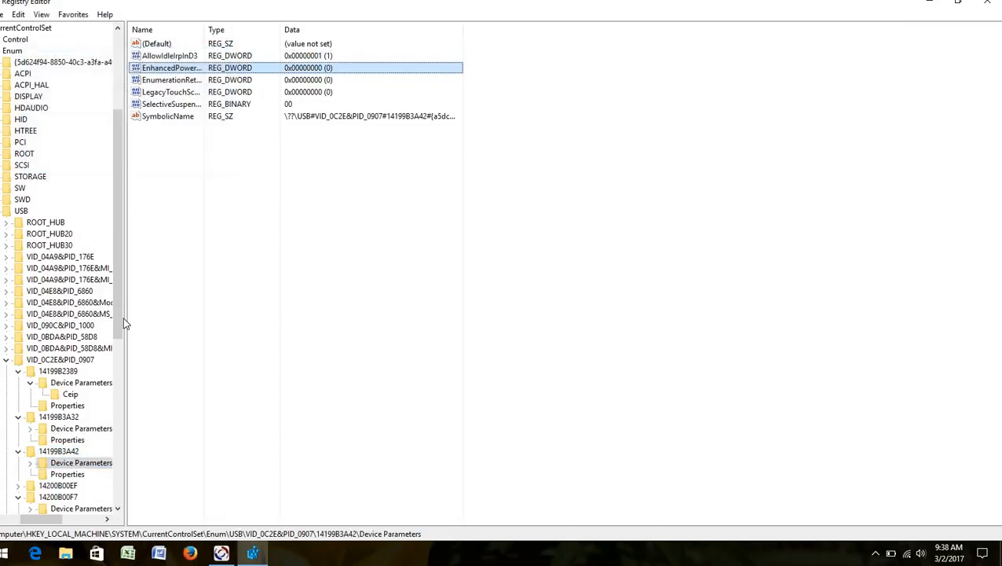
Expand instance 14200B00EF and check the EnhancedPowerManagementEnabled data in its Device Parameters, accepting the value
double_click(59, 485)
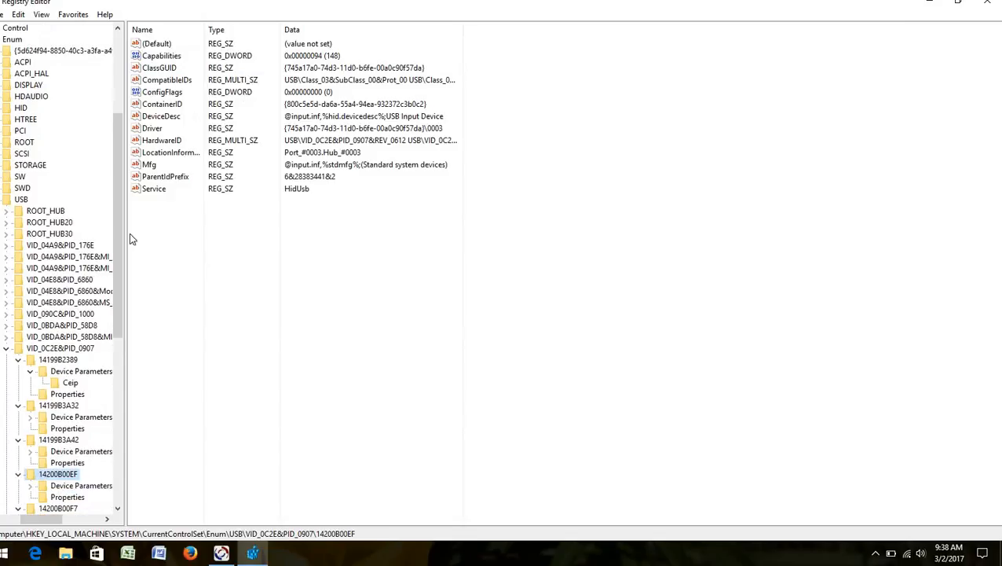
double_click(68, 487)
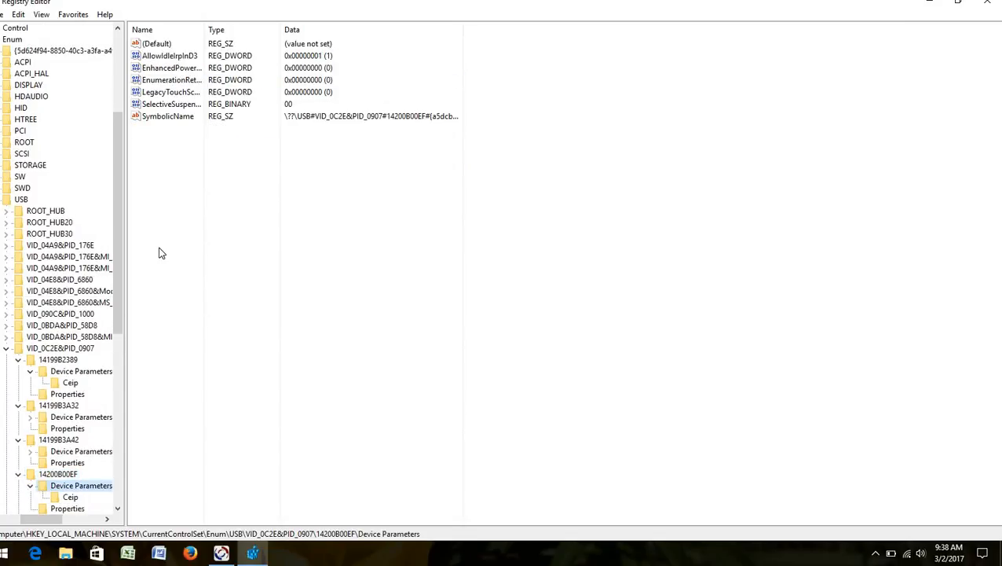
left_click(189, 69)
double_click(188, 69)
left_click(152, 157)
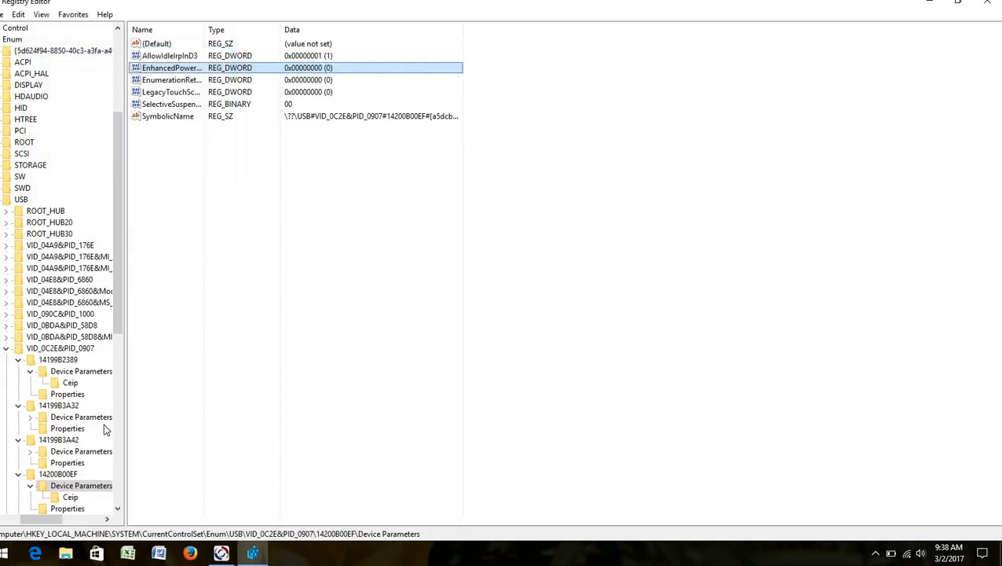
left_click_drag(116, 305, 113, 366)
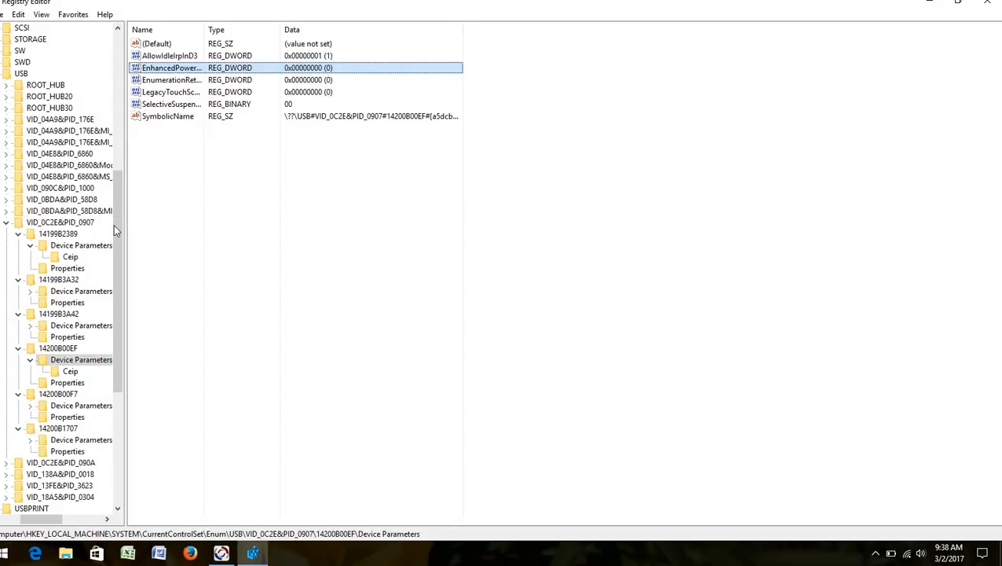
left_click_drag(117, 227, 119, 83)
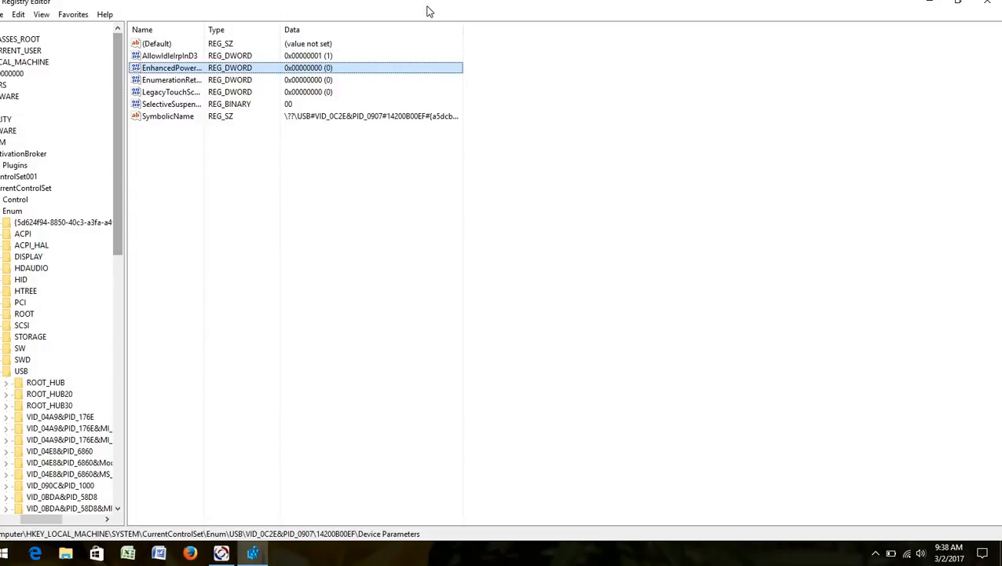
Close Registry Editor, switch to SECTOR, and accept the officer profile with USB HID as its barcode scanner interface
left_click(986, 3)
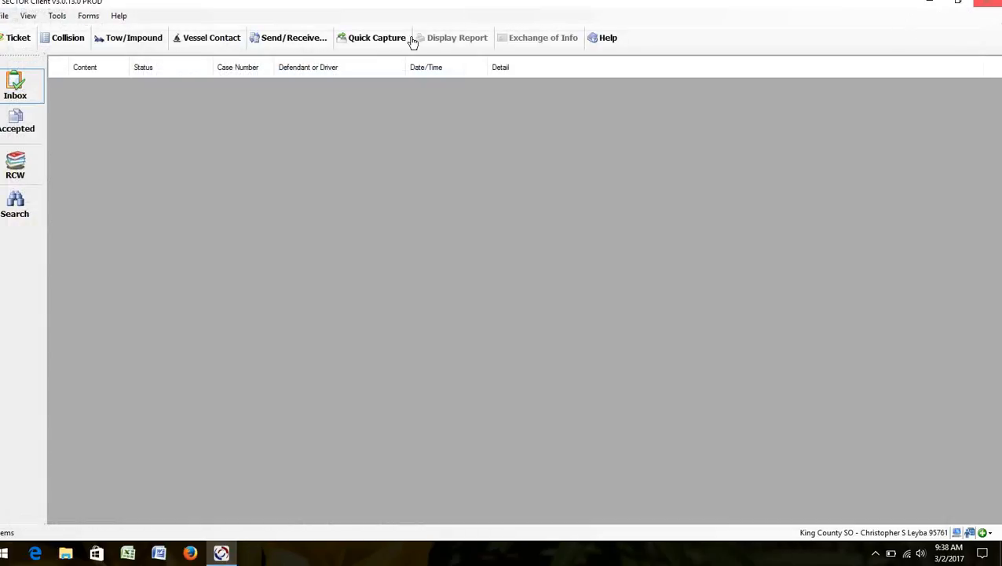
left_click(31, 16)
left_click(49, 139)
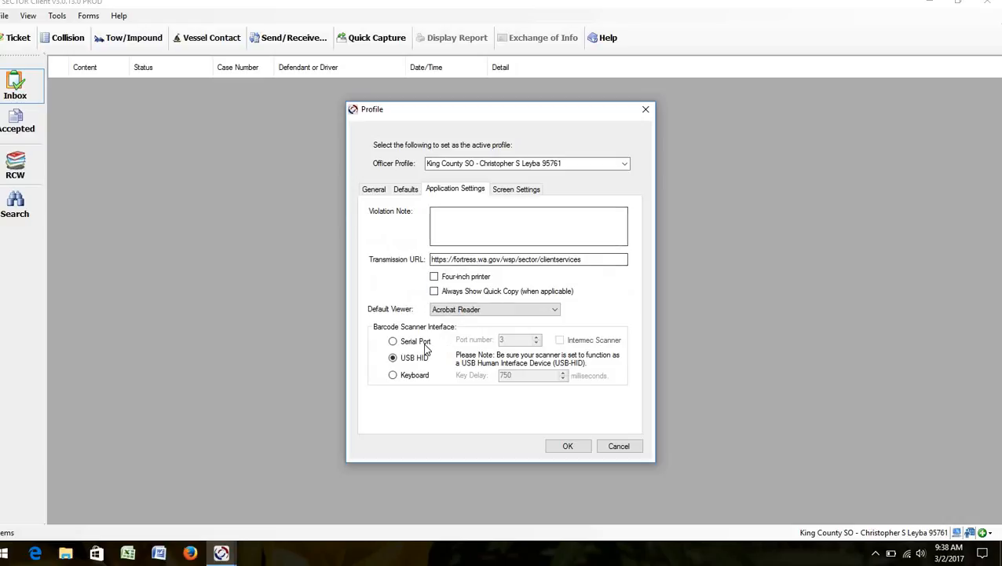
left_click(564, 445)
left_click(577, 336)
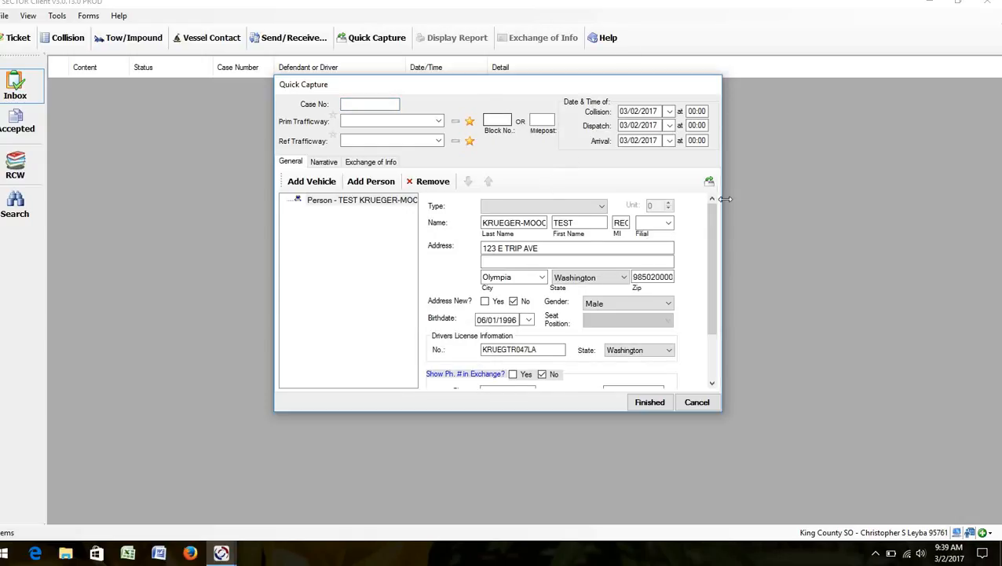
Test the barcode scanner by scanning a driver's license into Quick Capture twice, discarding the captured person record each time
left_click(713, 409)
left_click(527, 321)
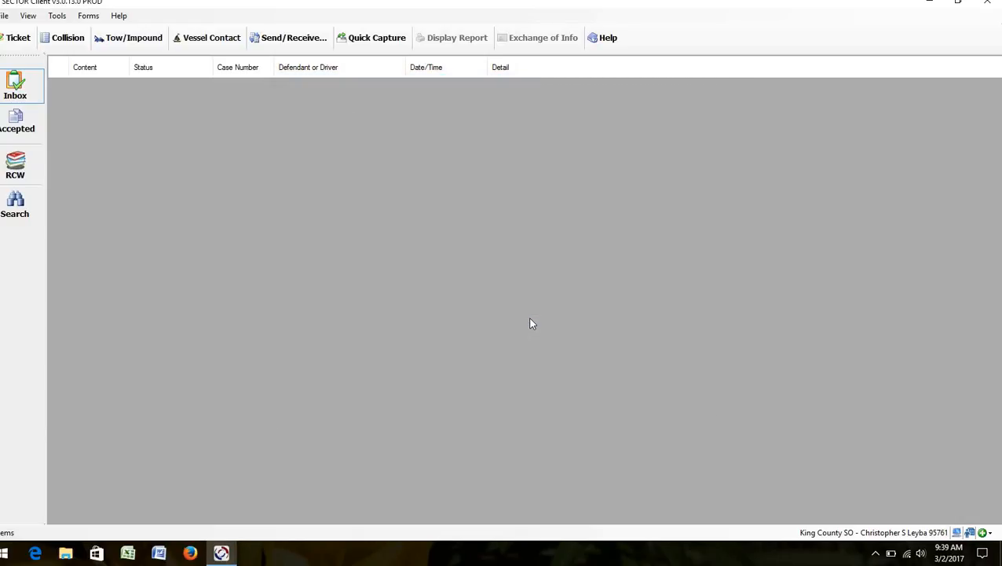
left_click(372, 46)
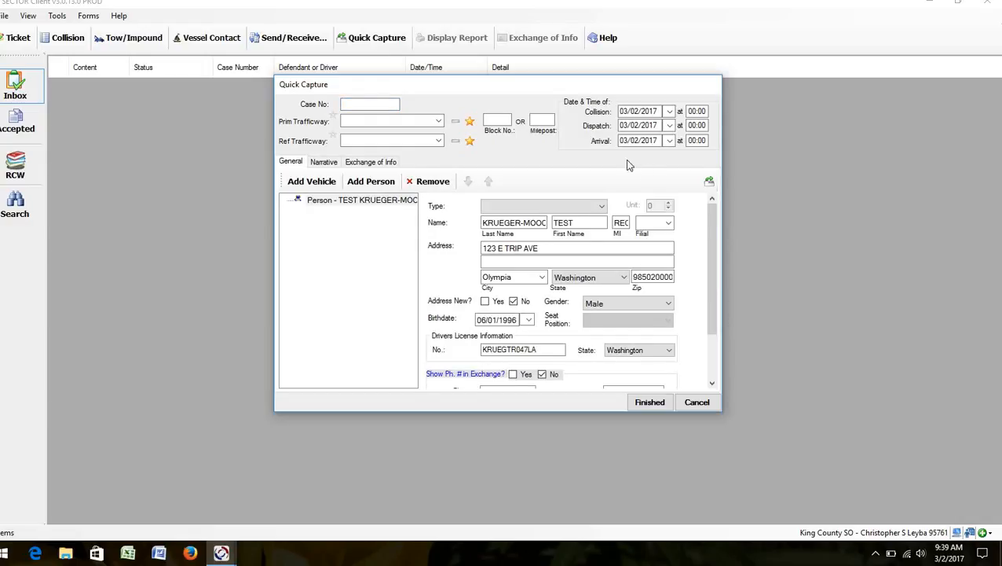
left_click(704, 402)
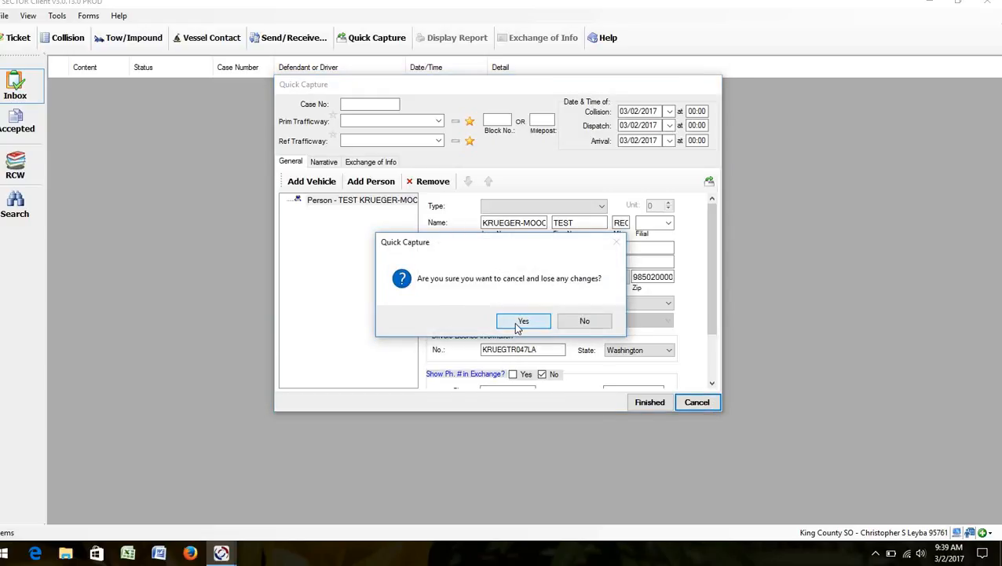
left_click(520, 325)
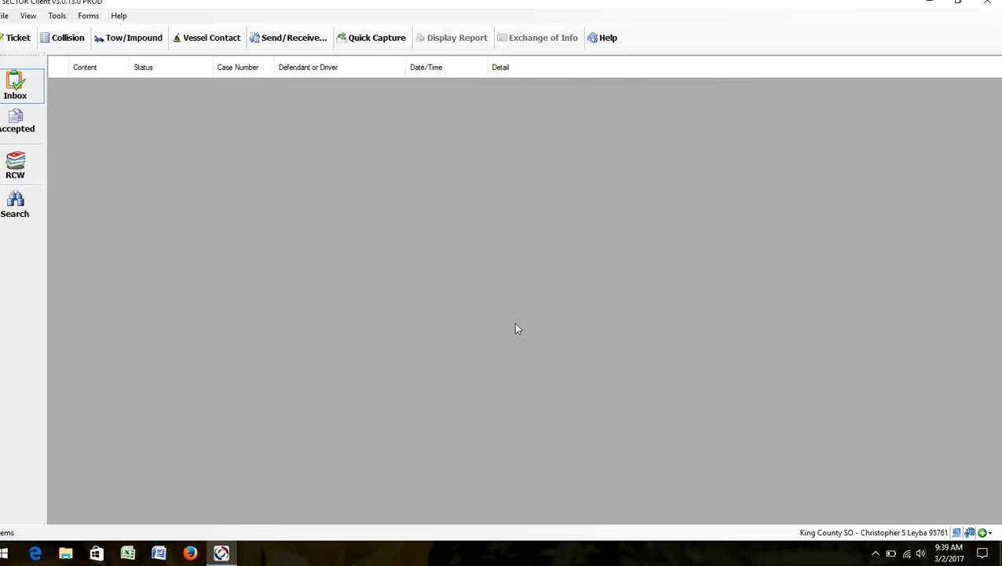